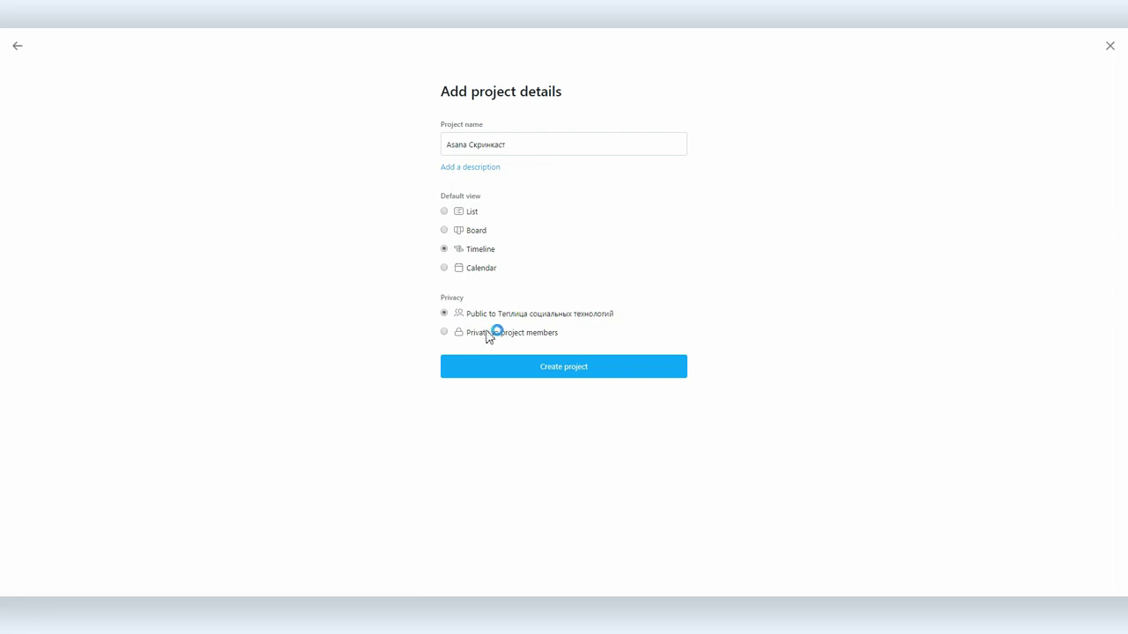
Make the new project "Asana Скринкаст" private to its members, create it and start using its Timeline view
left_click(444, 332)
left_click(564, 366)
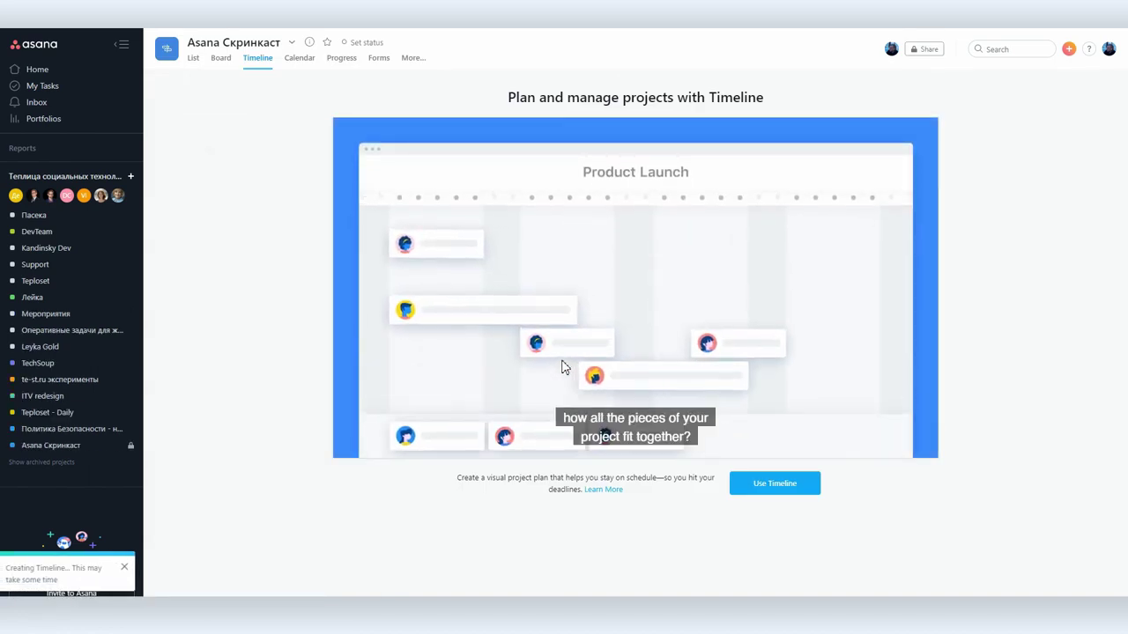
left_click(774, 485)
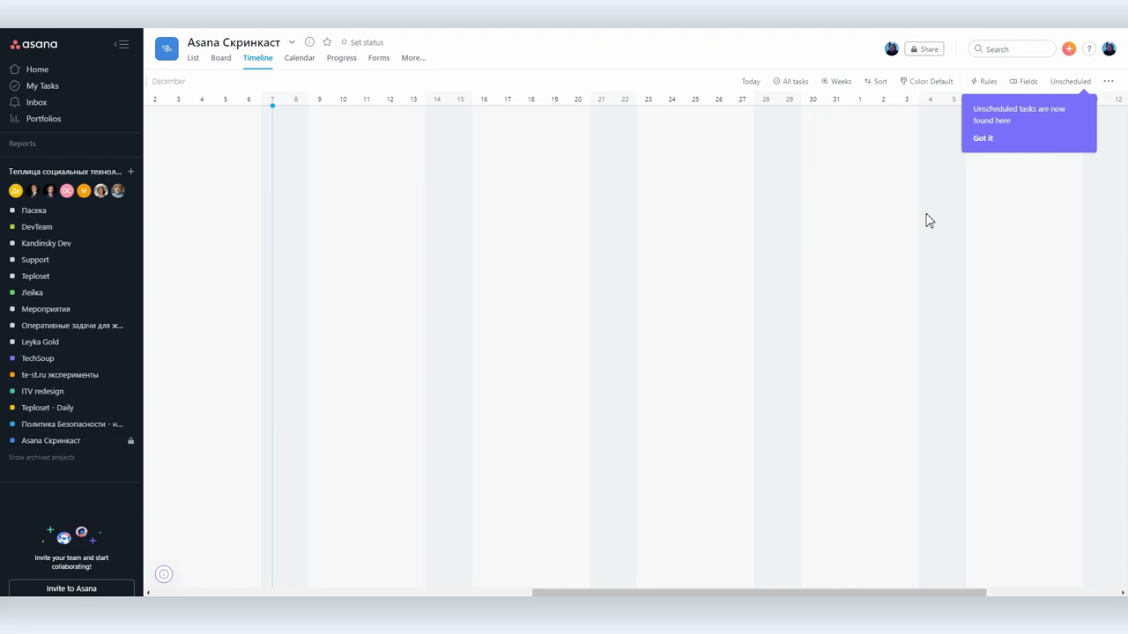
Invite a teammate to the project with edit rights and the message "Это очень важно, но не обращай внимания"
left_click(932, 51)
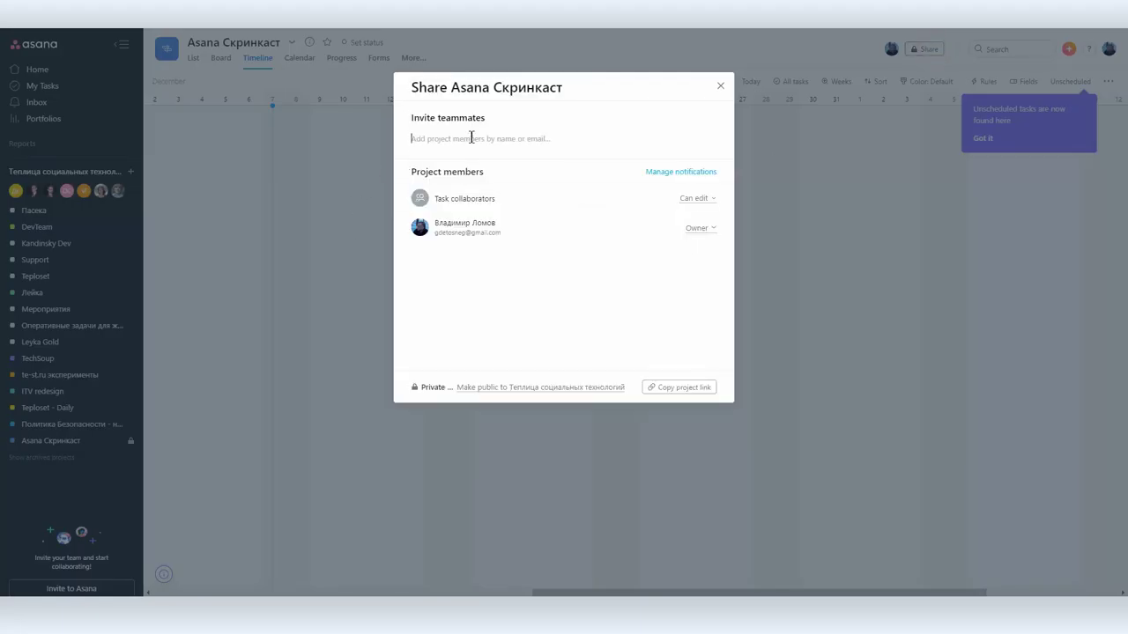
type("на")
key("Return")
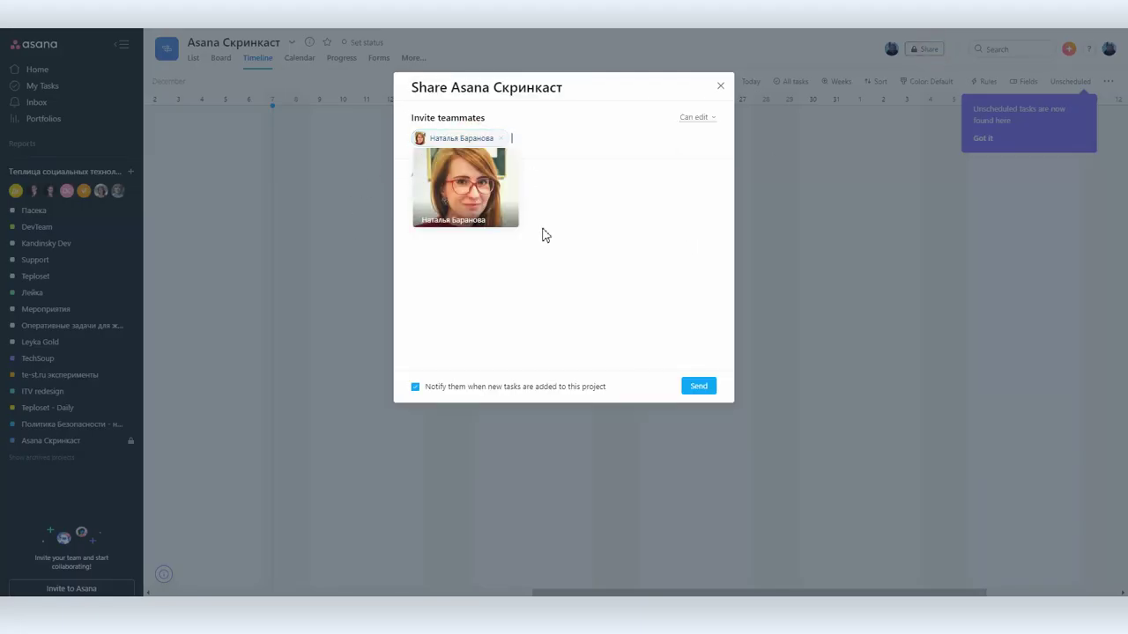
left_click(472, 183)
type("Это очень важно, но не обращай внимания")
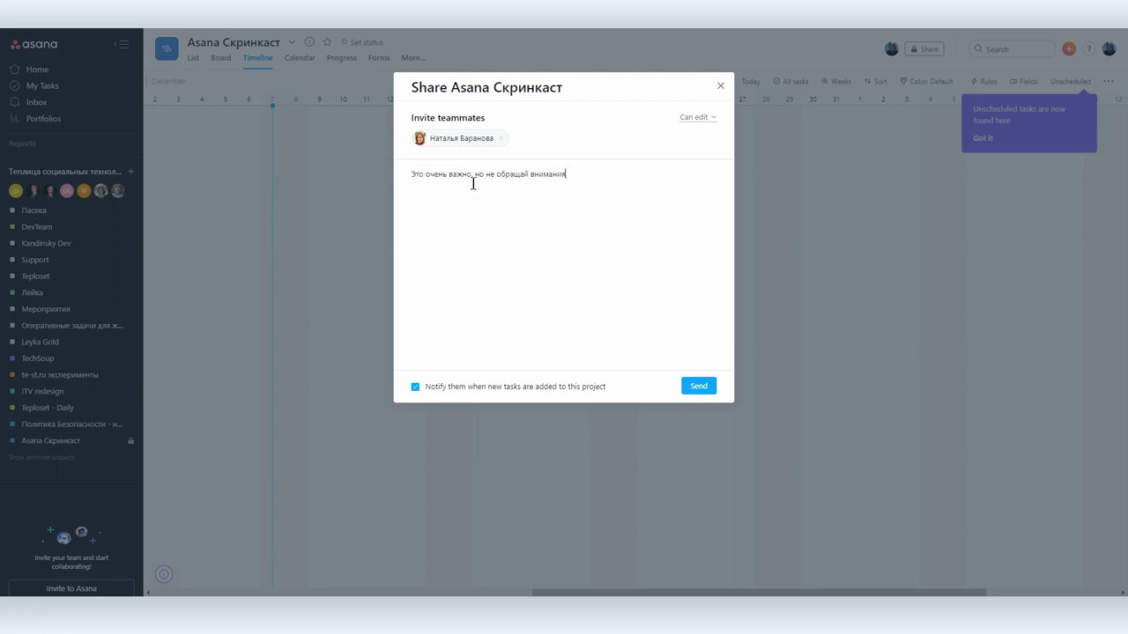
left_click(698, 386)
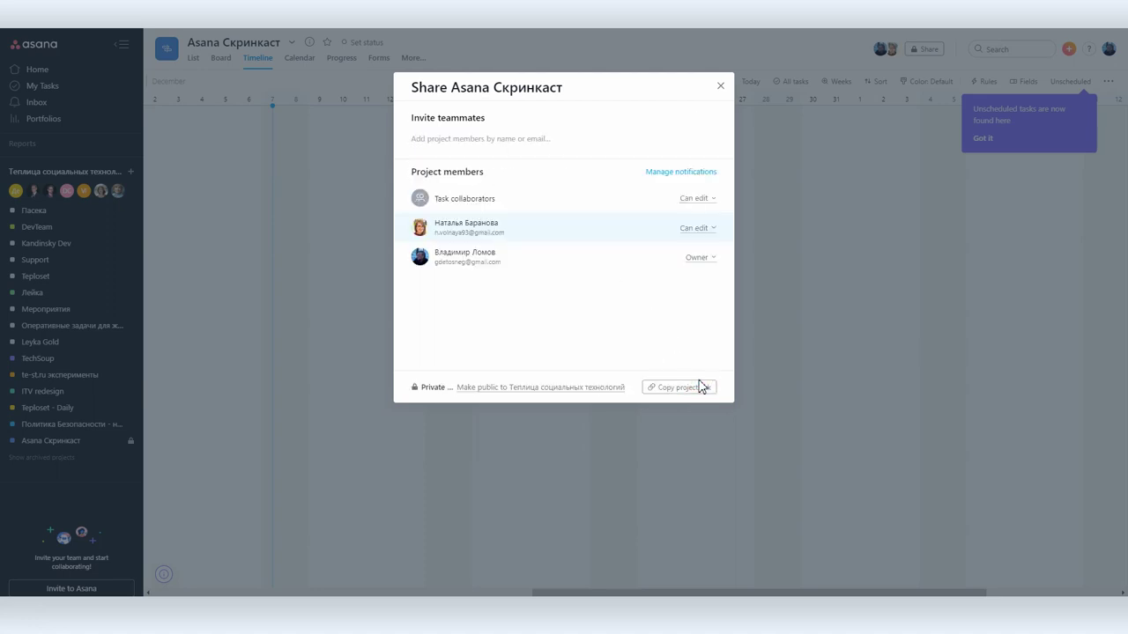
Review the permission options for the invited teammate and close the project sharing window
left_click(699, 229)
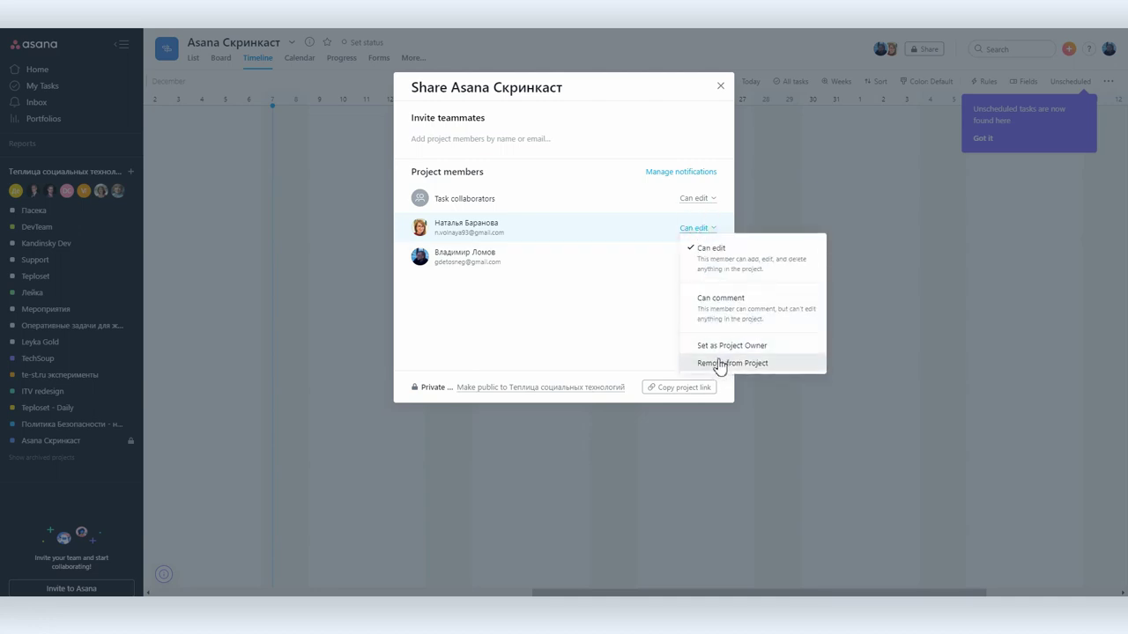
left_click(581, 335)
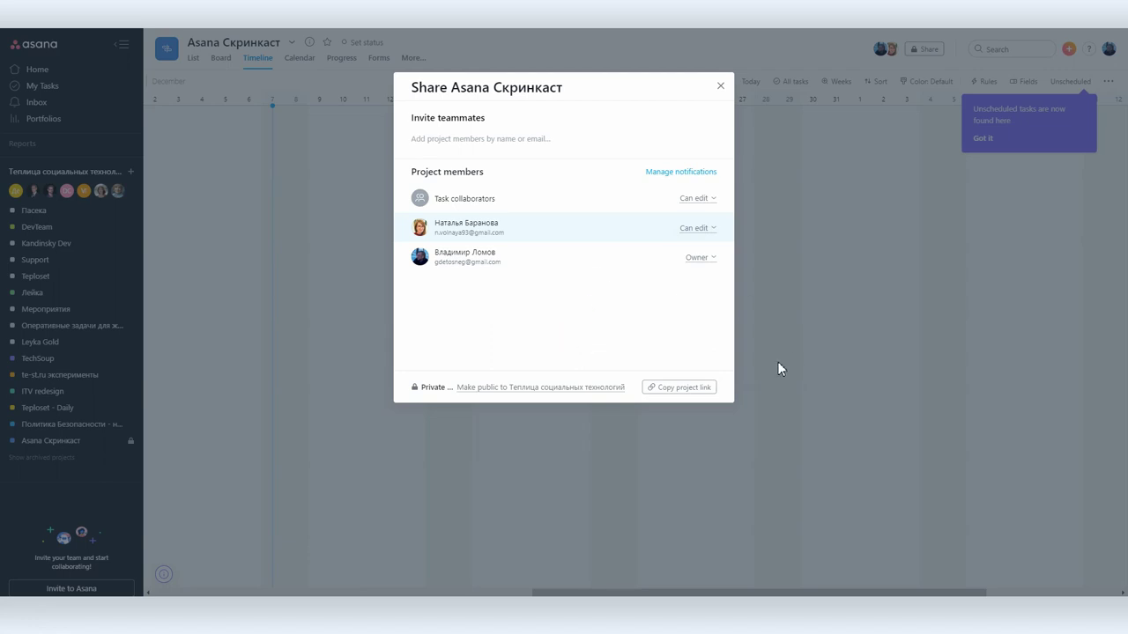
left_click(720, 86)
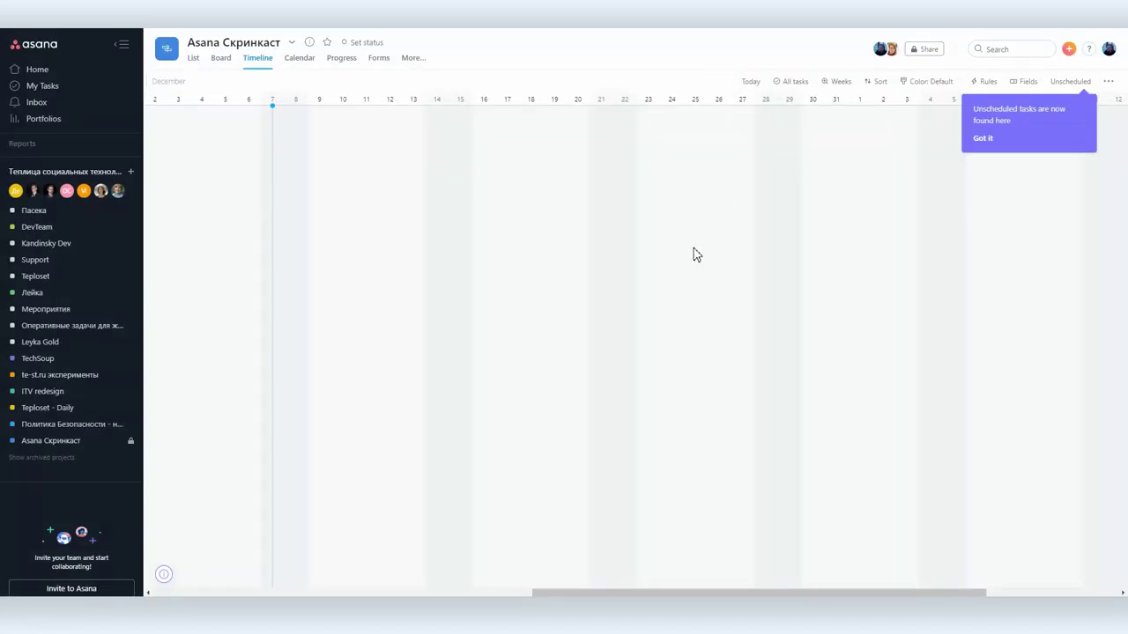
Create the task "Захватить мир" for the teammate in Asana Скринкаст, described as "Времени мало. Санитары сменяются в 8:00"
left_click(1067, 49)
left_click(1057, 78)
type("Захватить мир")
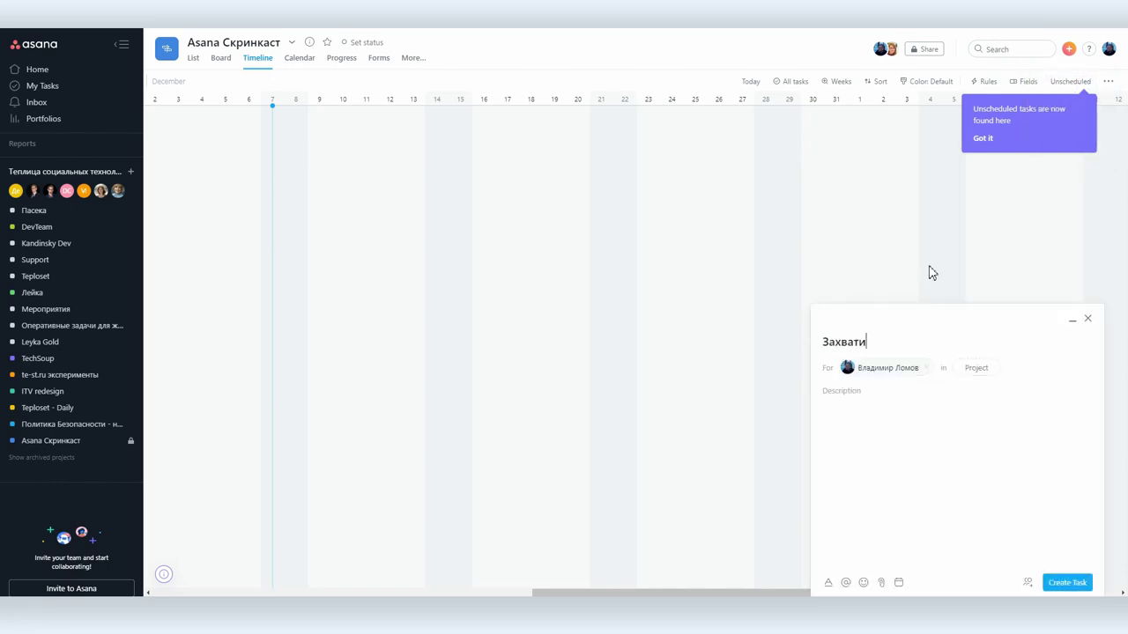
left_click(900, 368)
type("Ната")
key("Return")
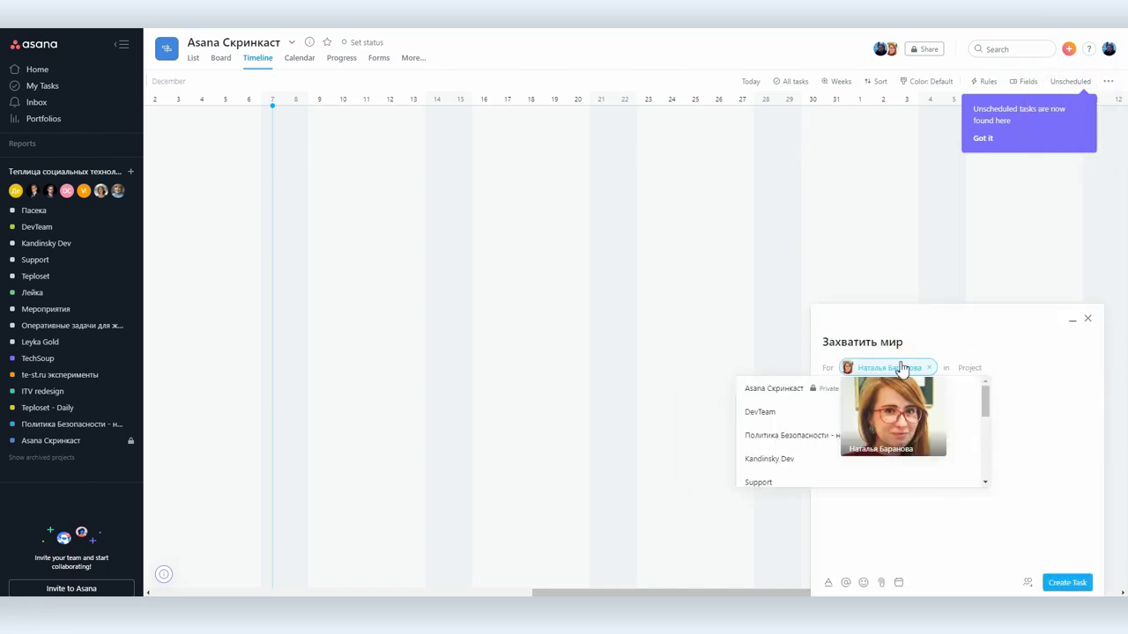
left_click(809, 385)
type("Времени мало, завтра начнется в 9")
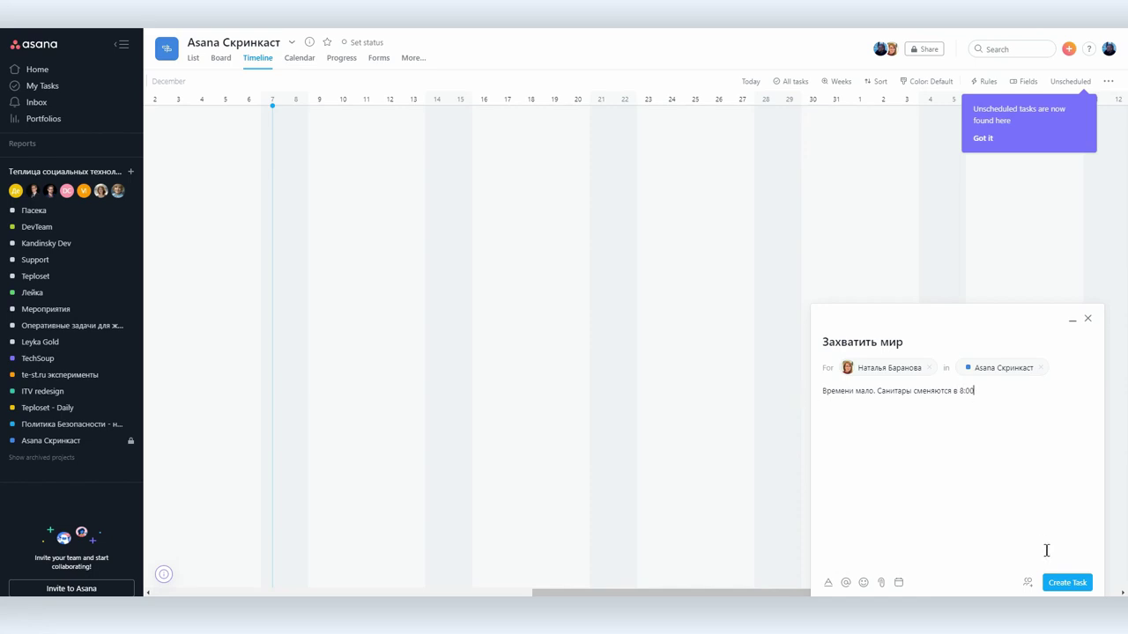
left_click(1067, 582)
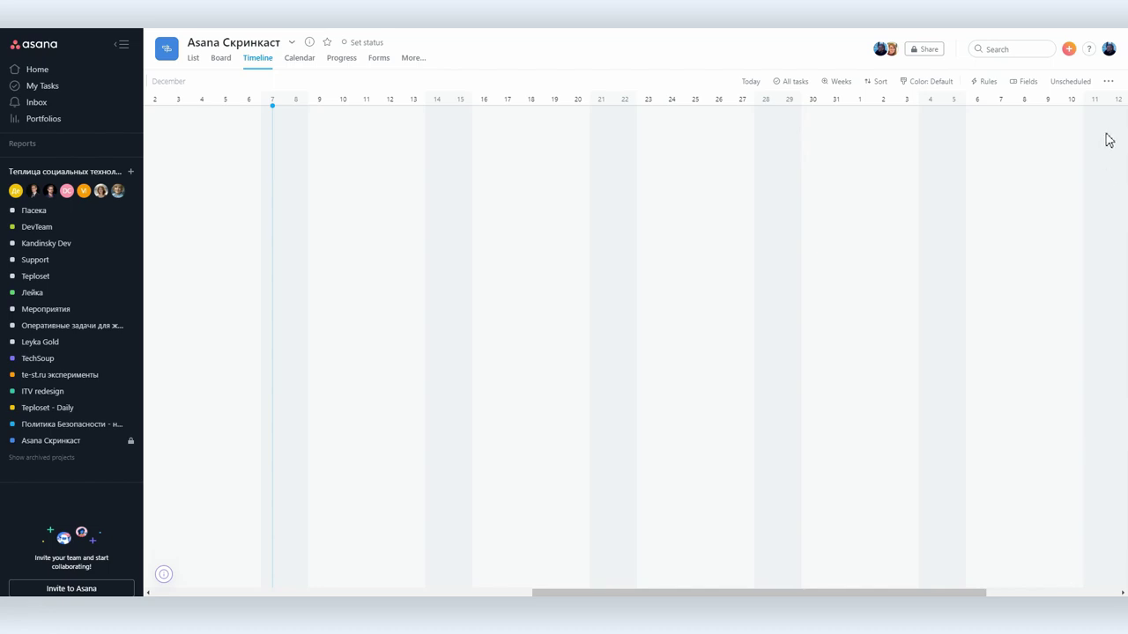
Open the unscheduled task "Захватить мир" and set its due date to Friday, 13 December
left_click(1069, 88)
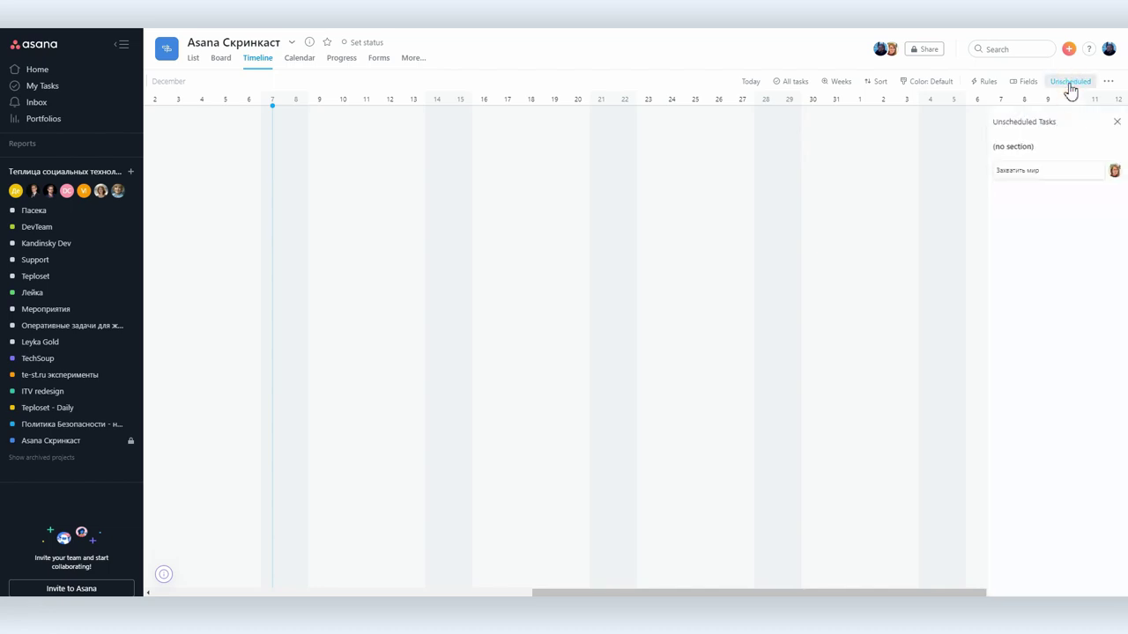
left_click(1018, 170)
left_click(410, 180)
left_click(472, 277)
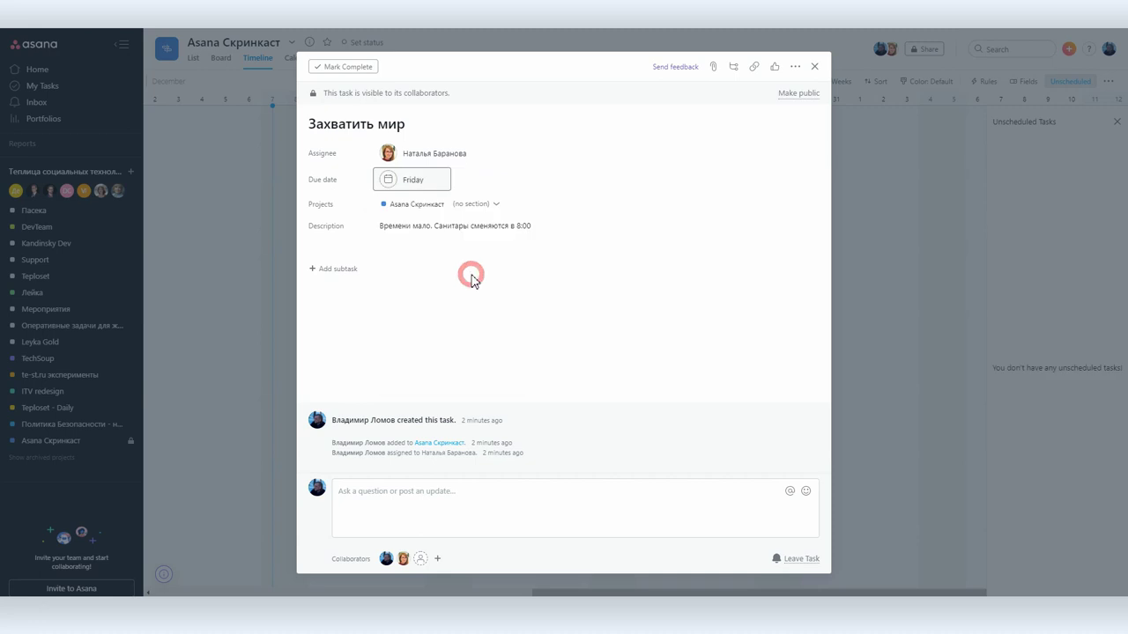
left_click(814, 66)
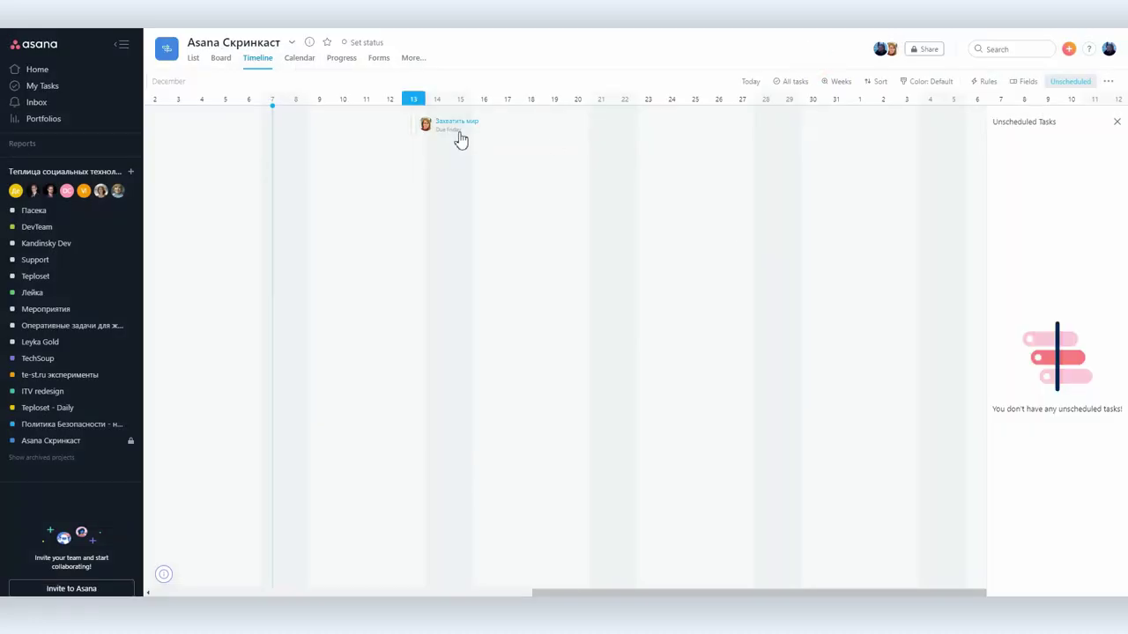
Check where the task "Захватить мир" falls on the timeline and in the project calendar, and return to the timeline
mouse_move(410, 123)
left_click(298, 57)
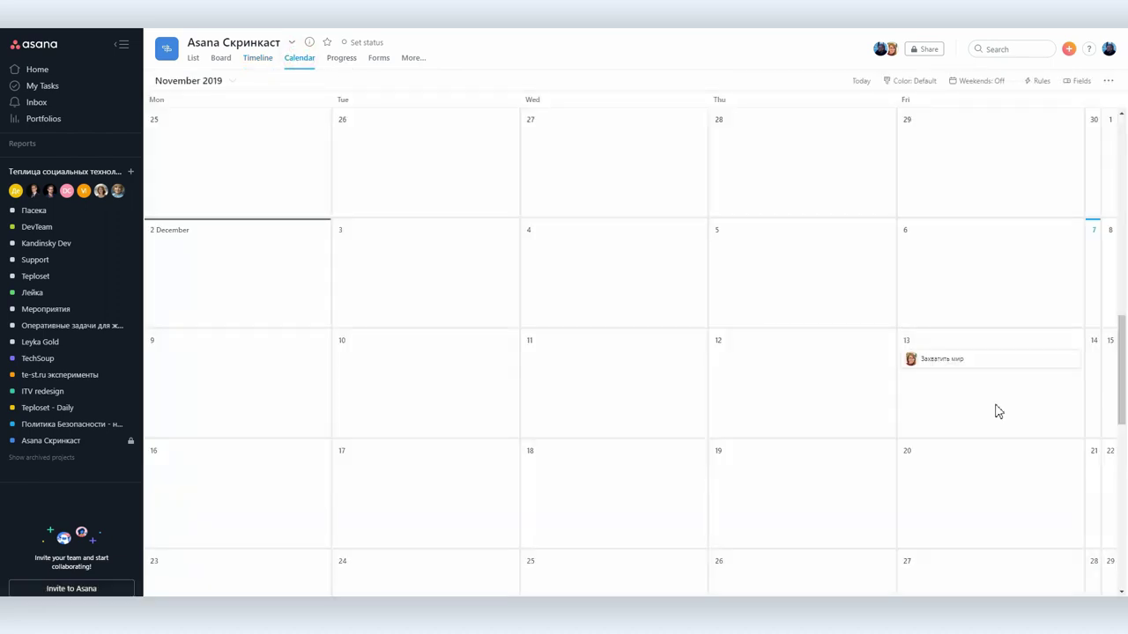
left_click(259, 60)
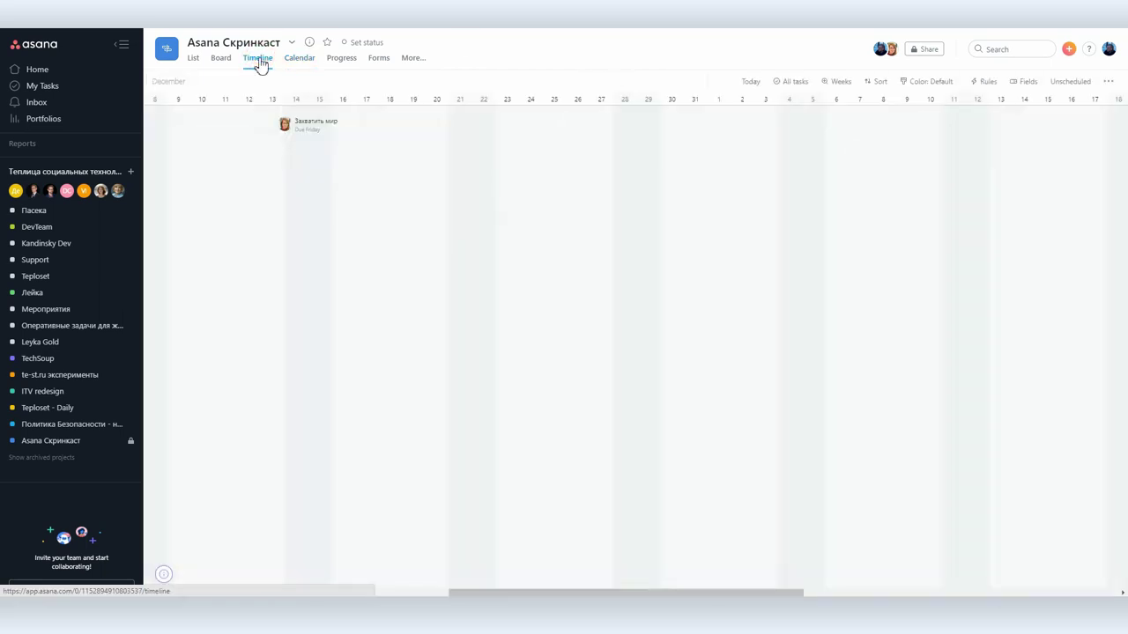
Extend the task "Захватить мир" to three days on the timeline and move it to 16–18 December
scroll(272, 202, "right", 10)
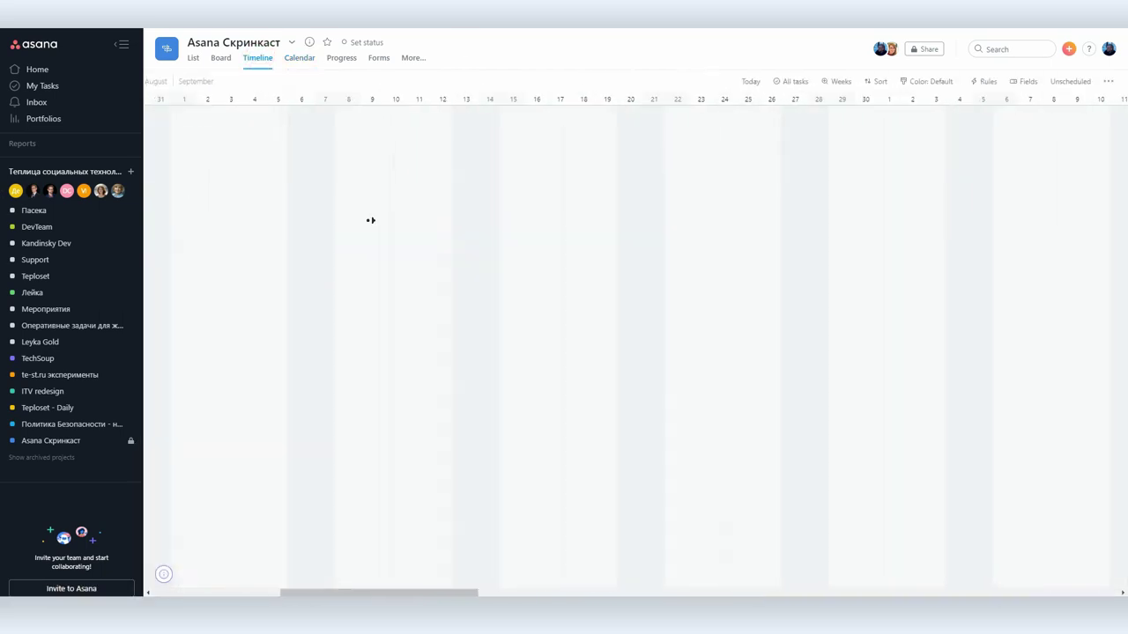
scroll(326, 250, "right", 15)
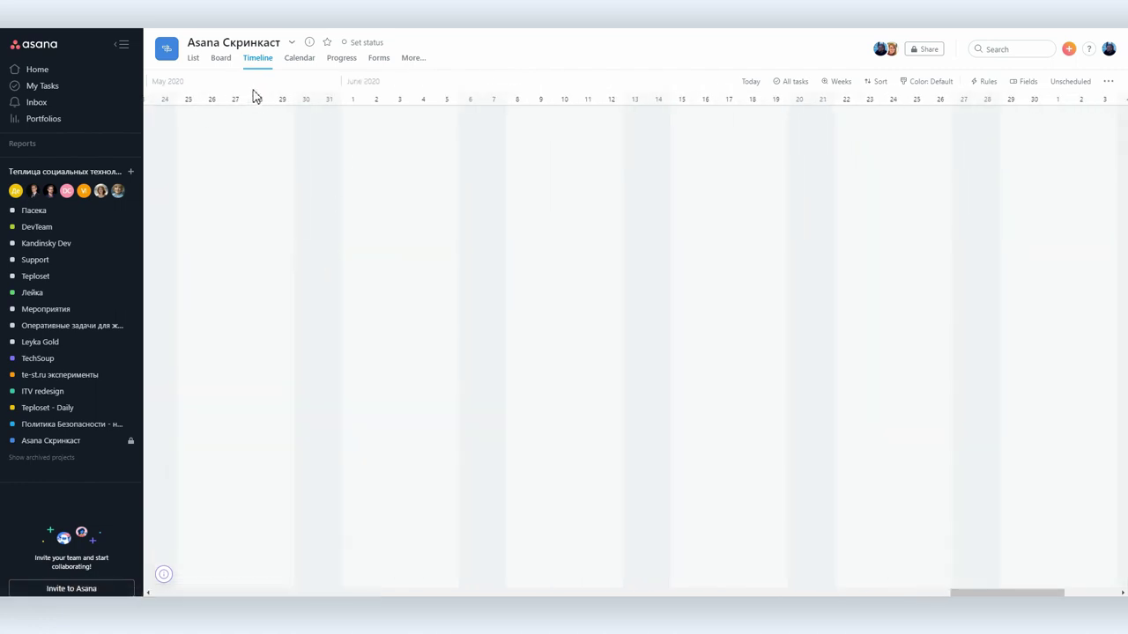
left_click(747, 82)
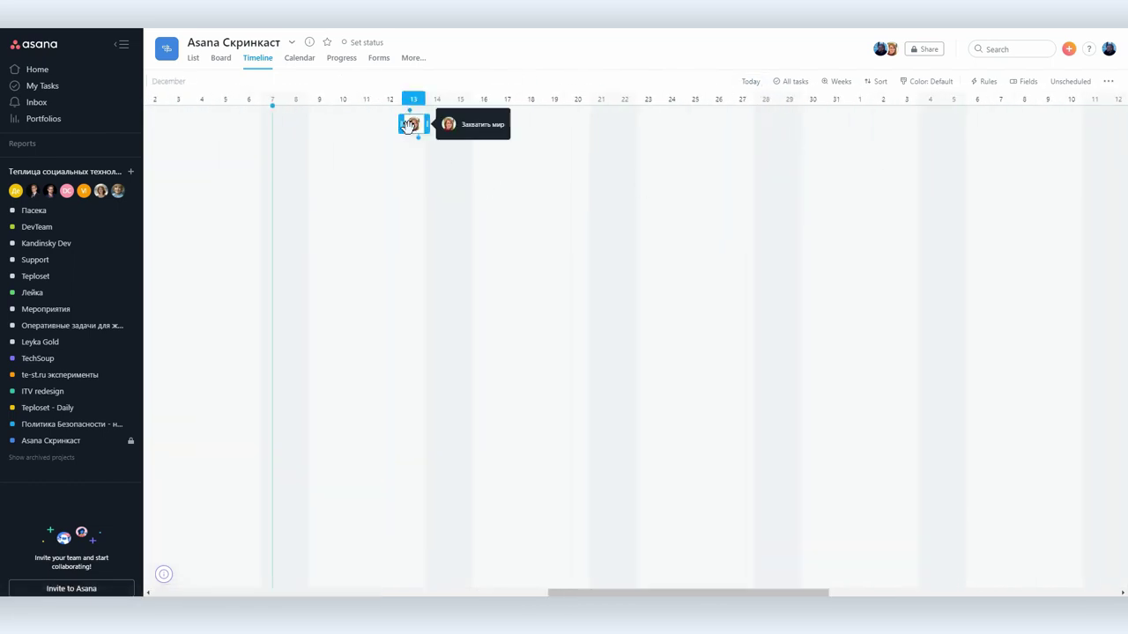
left_click_drag(396, 126, 502, 129)
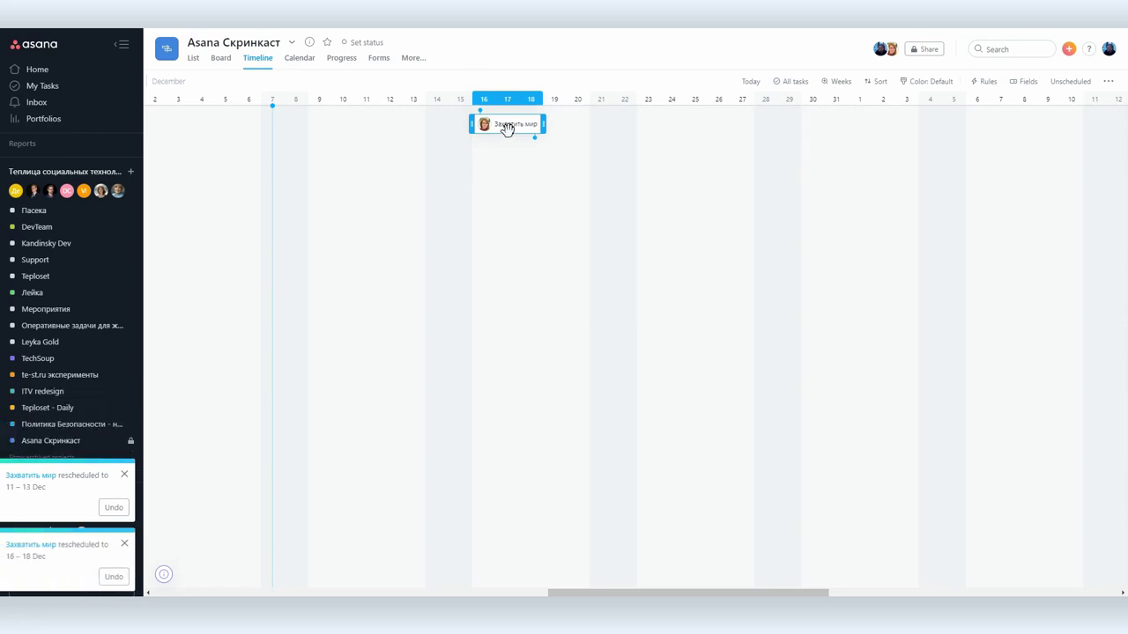
Create the task "Выйти из матрицы" in Asana Скринкаст with a description about taking the red pill and due date 8 December 2019
left_click(1068, 49)
left_click(1048, 76)
type("Выйти из матрицы")
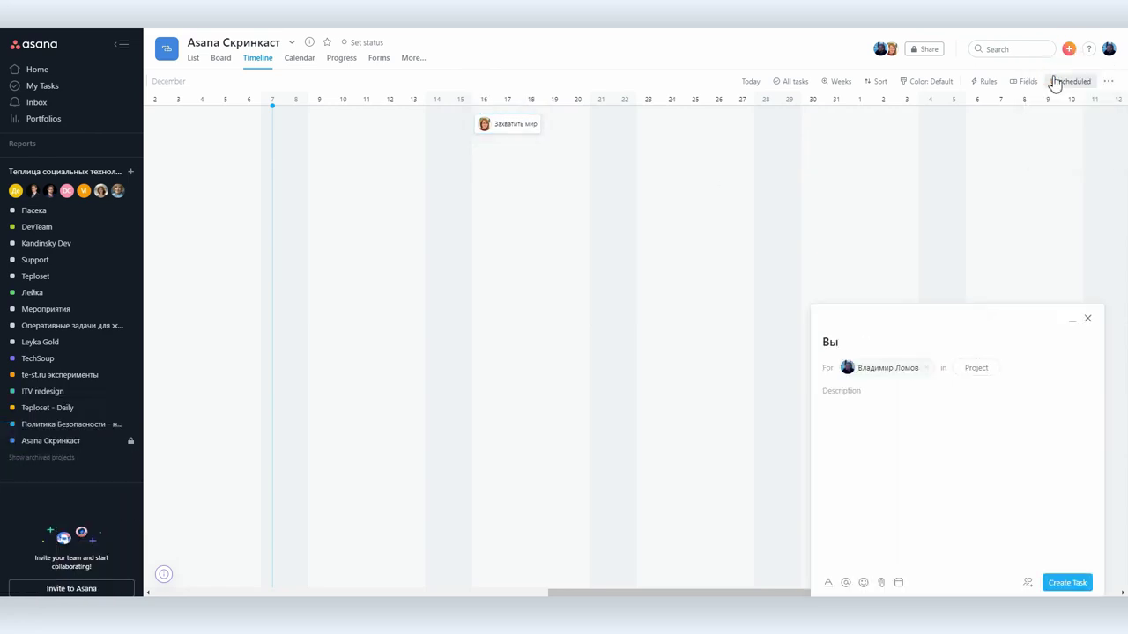
left_click(976, 371)
left_click(896, 411)
type("Съесть красную таблетку, выйти из матрицы")
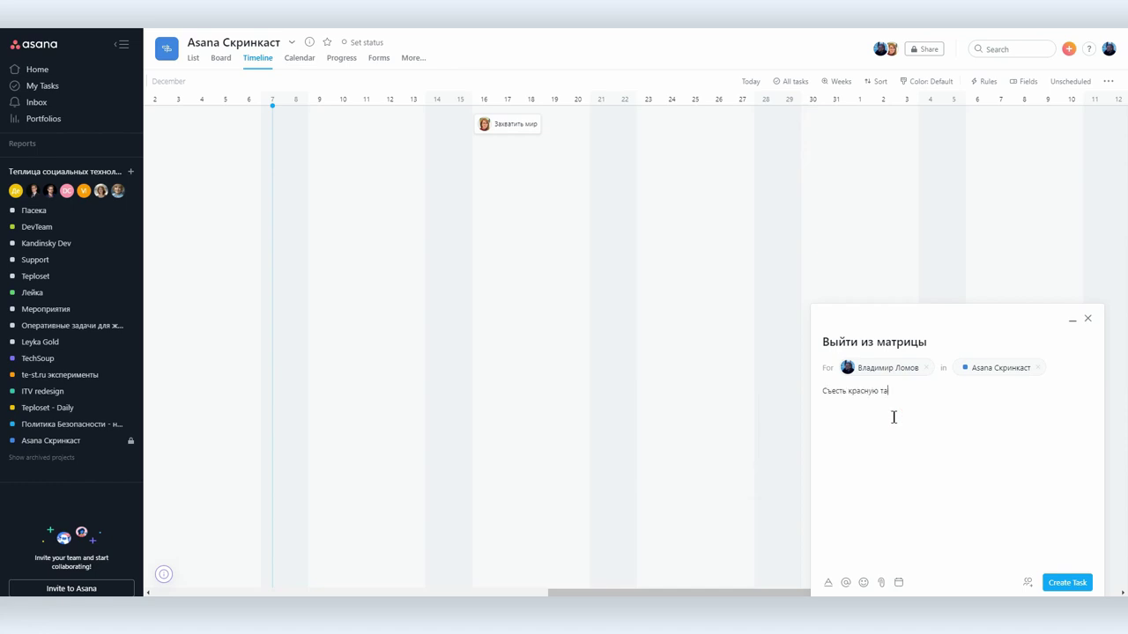
left_click(899, 582)
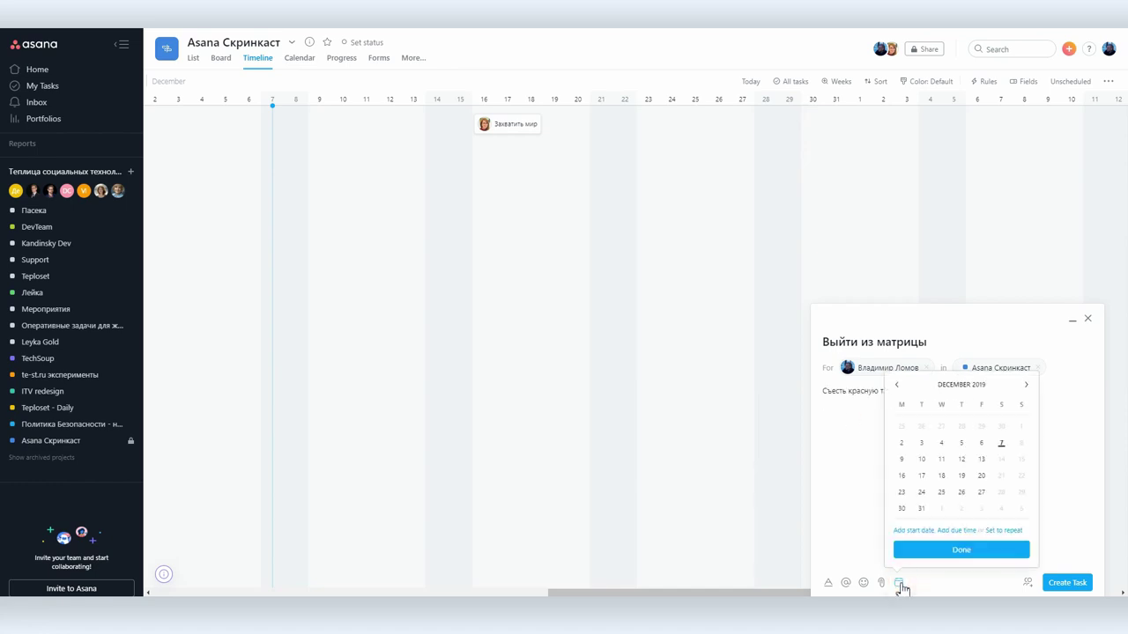
left_click(1021, 443)
left_click(1067, 582)
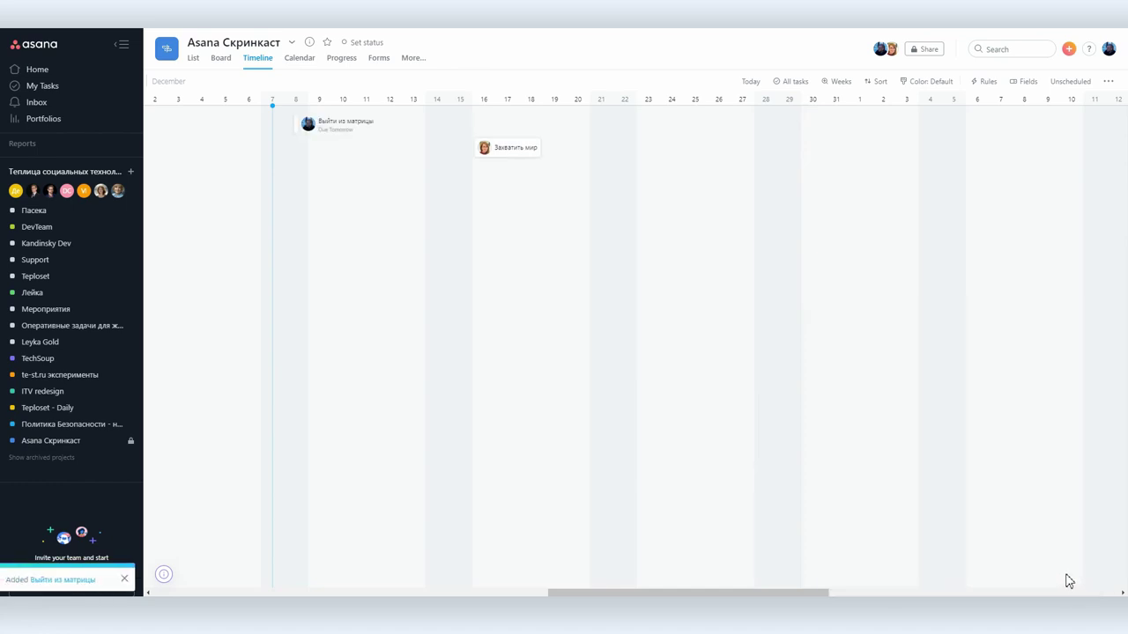
Create the task "Вернуться в матрицу" in Asana Скринкаст with the description "Вернуться в матрицу, передать таблетку Нео" and due date 15 December 2019
left_click(1068, 49)
left_click(1059, 76)
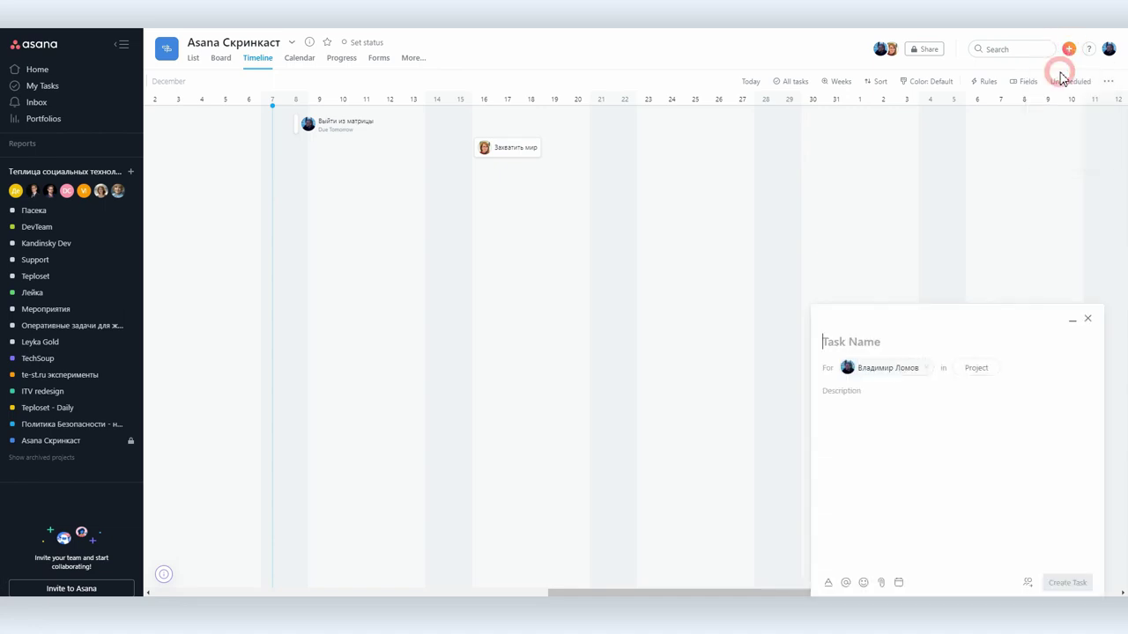
left_click(974, 368)
left_click(846, 393)
left_click(916, 413)
type("Вернуться в матрицу, передать таблетку Нео")
left_click(898, 583)
left_click(1001, 459)
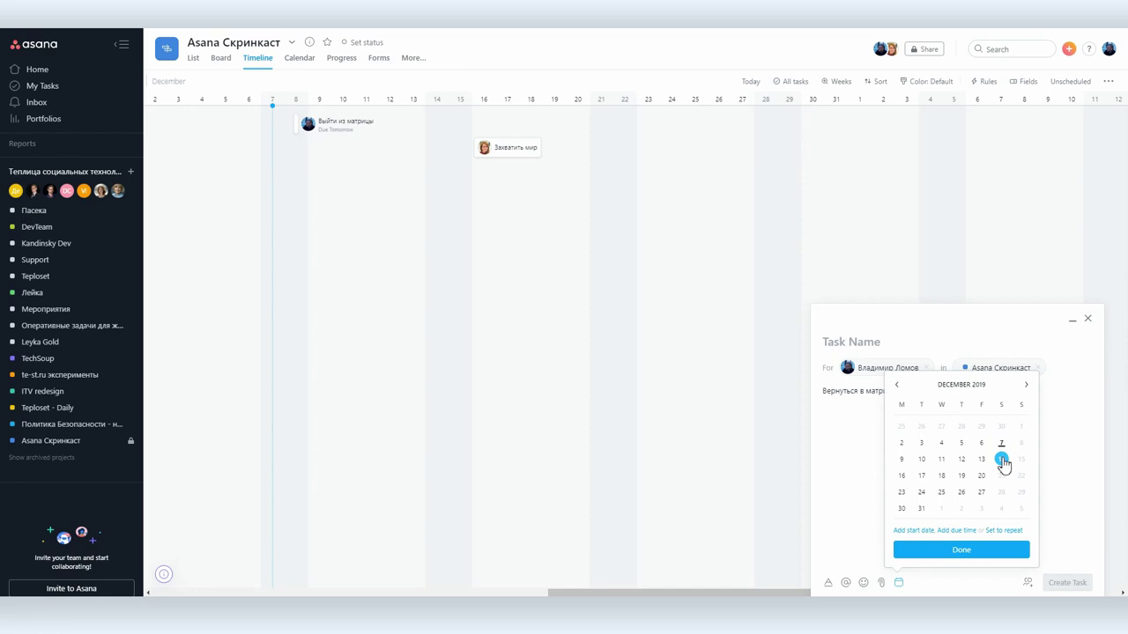
left_click(1021, 459)
left_click(873, 340)
type("Вернуться в матрицу")
left_click(1069, 581)
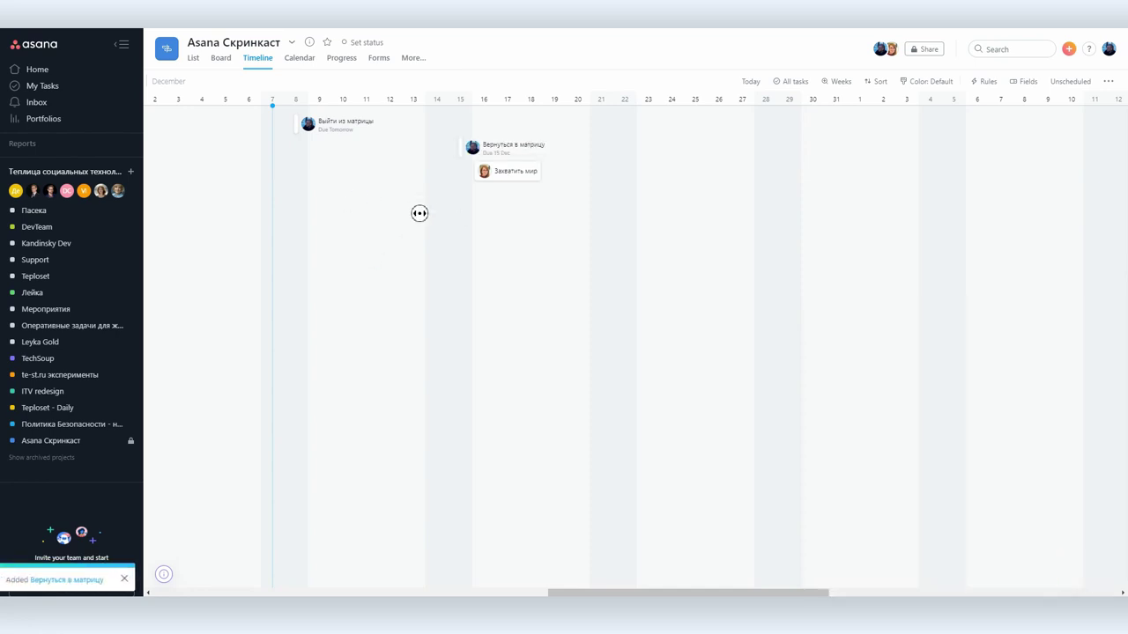
Make "Вернуться в матрицу" dependent on "Выйти из матрицы" and "Захватить мир" dependent on "Вернуться в матрицу", then stretch the middle task to 9–15 December
mouse_move(297, 123)
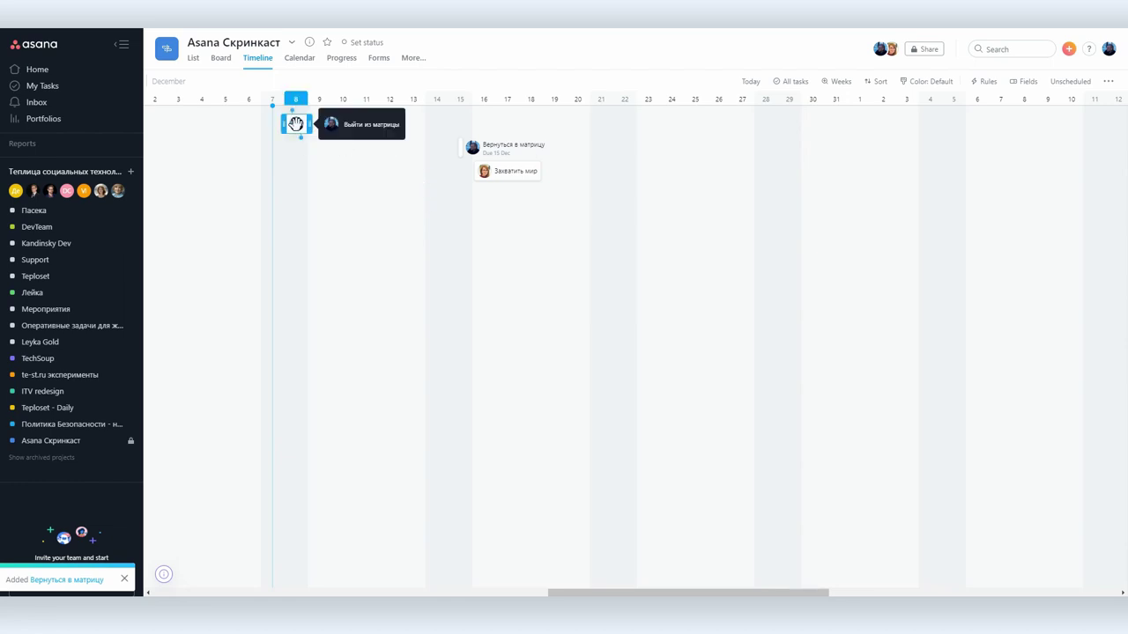
left_click_drag(302, 144, 461, 147)
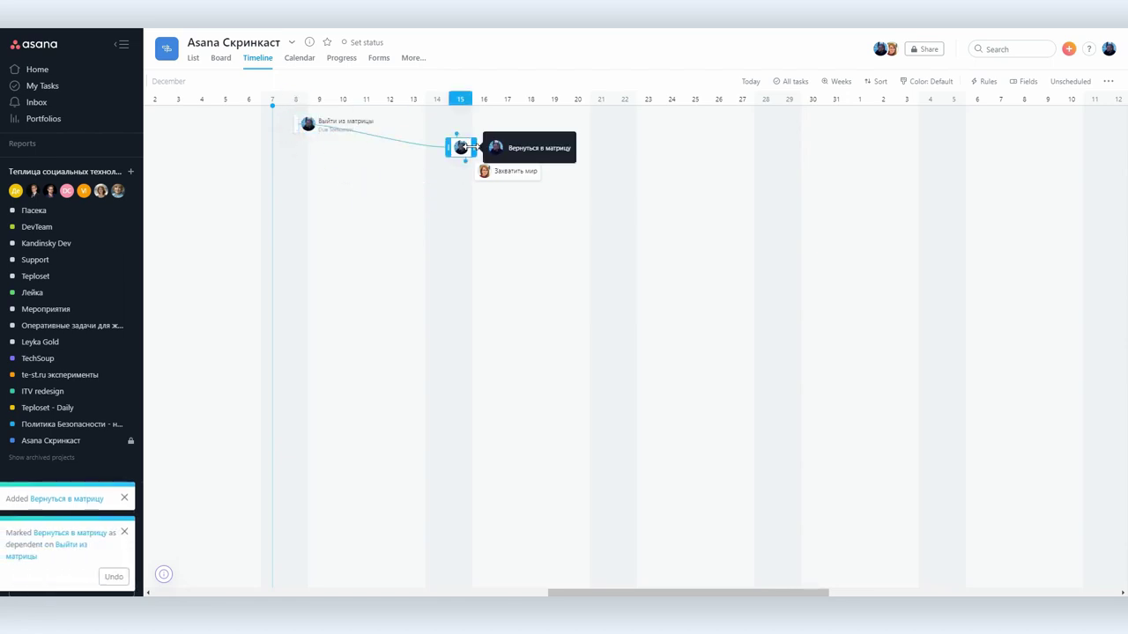
left_click_drag(468, 165, 509, 169)
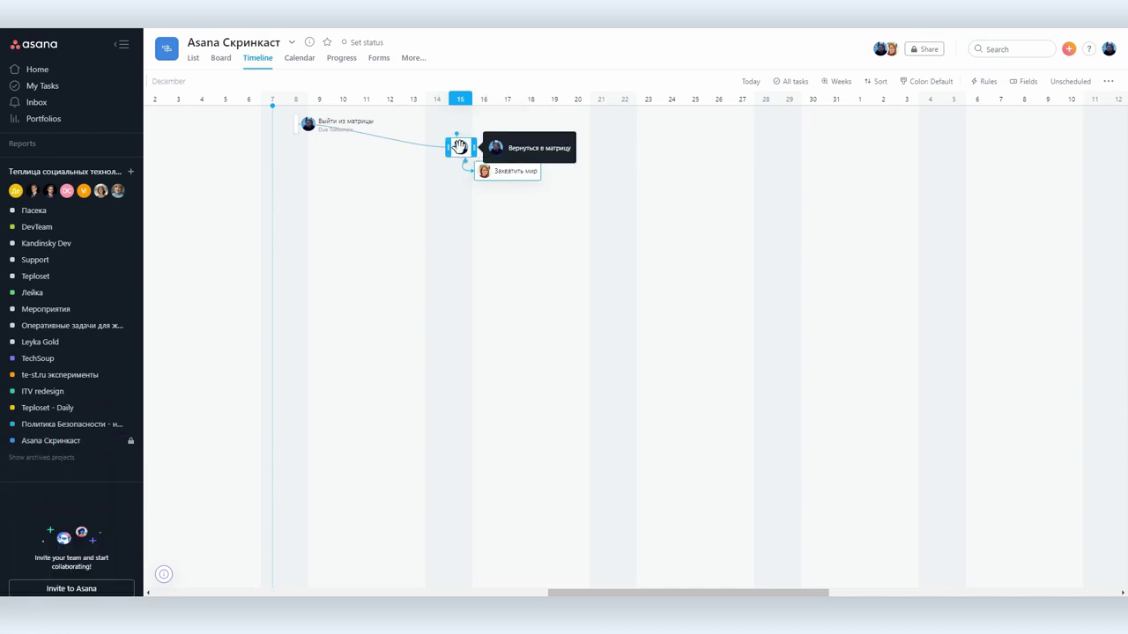
left_click_drag(448, 152, 324, 164)
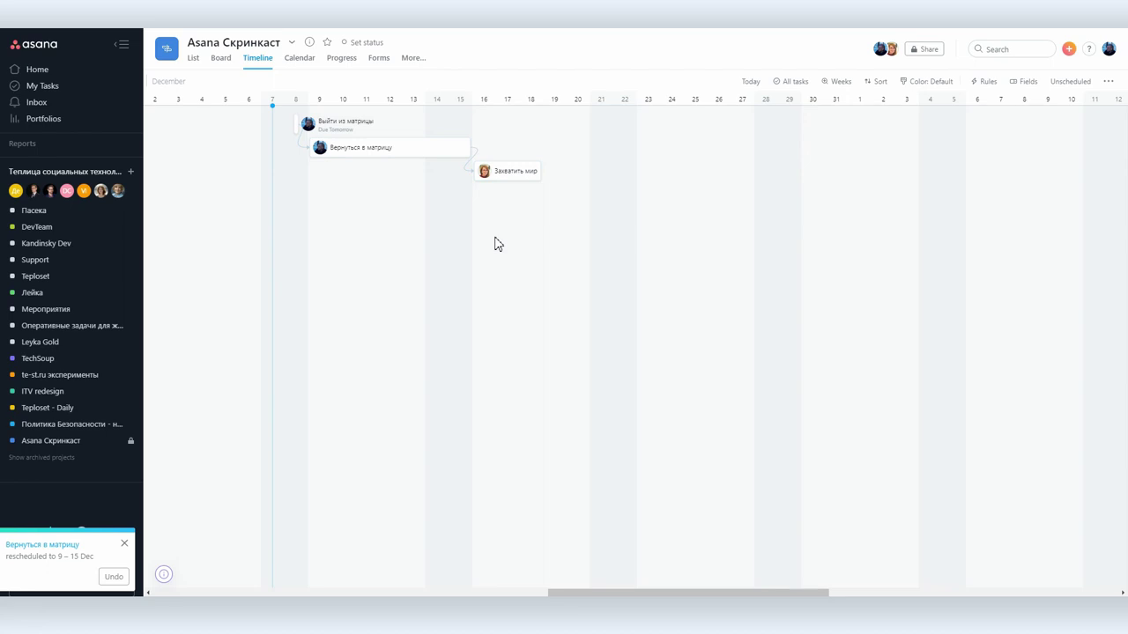
On the project's board, rename the unnamed column to "Глазами нас" and add a second column named "Глазами санитаров"
left_click(221, 59)
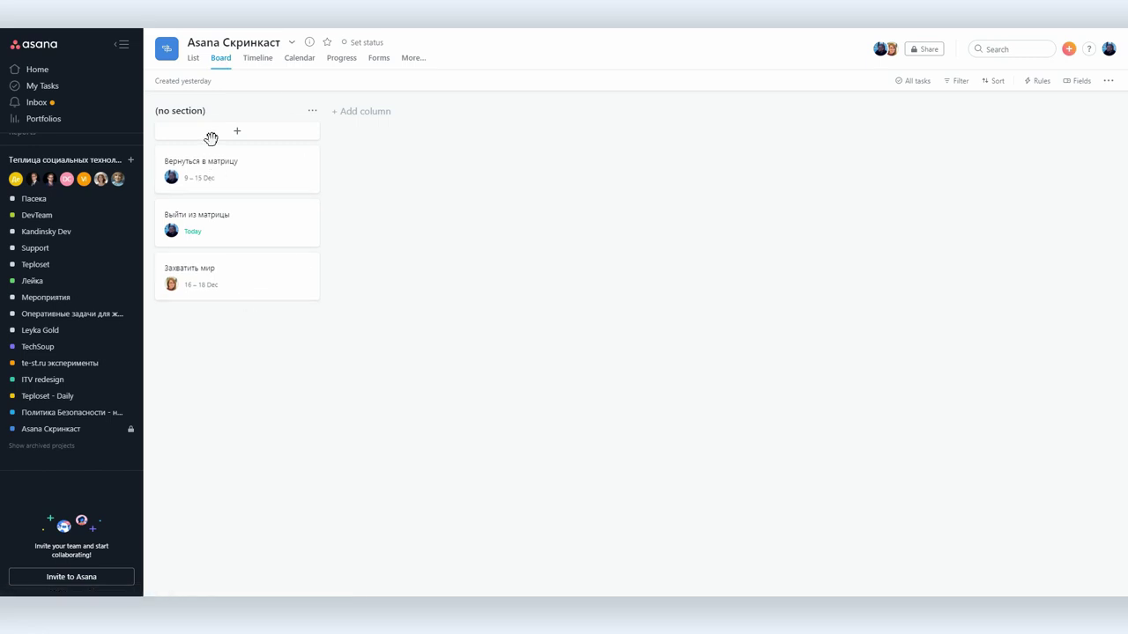
left_click(184, 112)
type("Глазами нас")
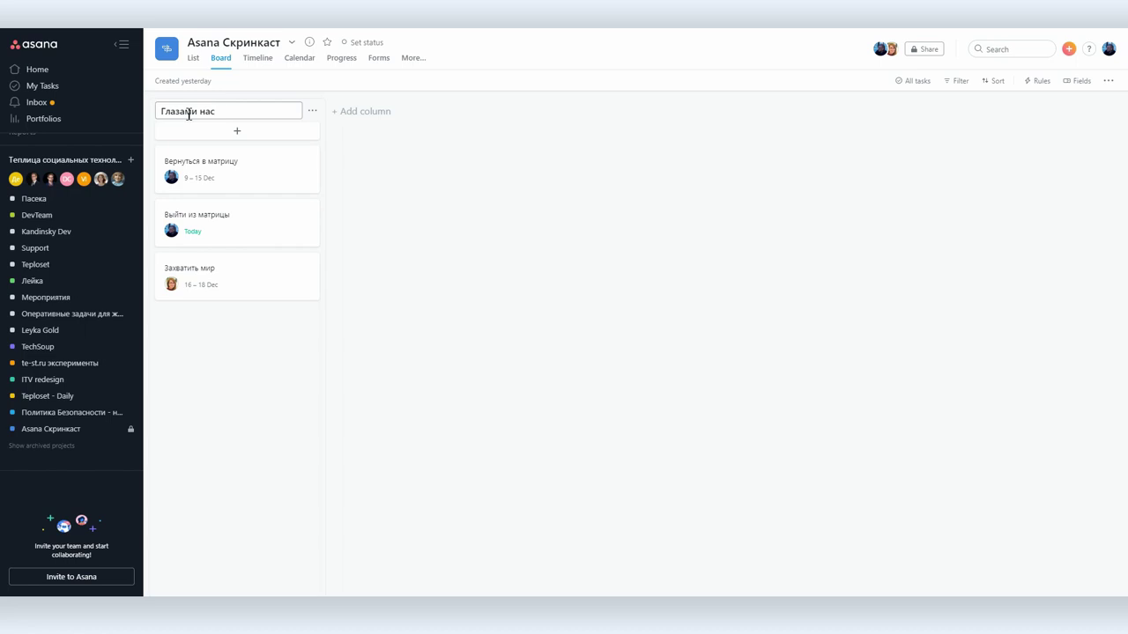
left_click(384, 115)
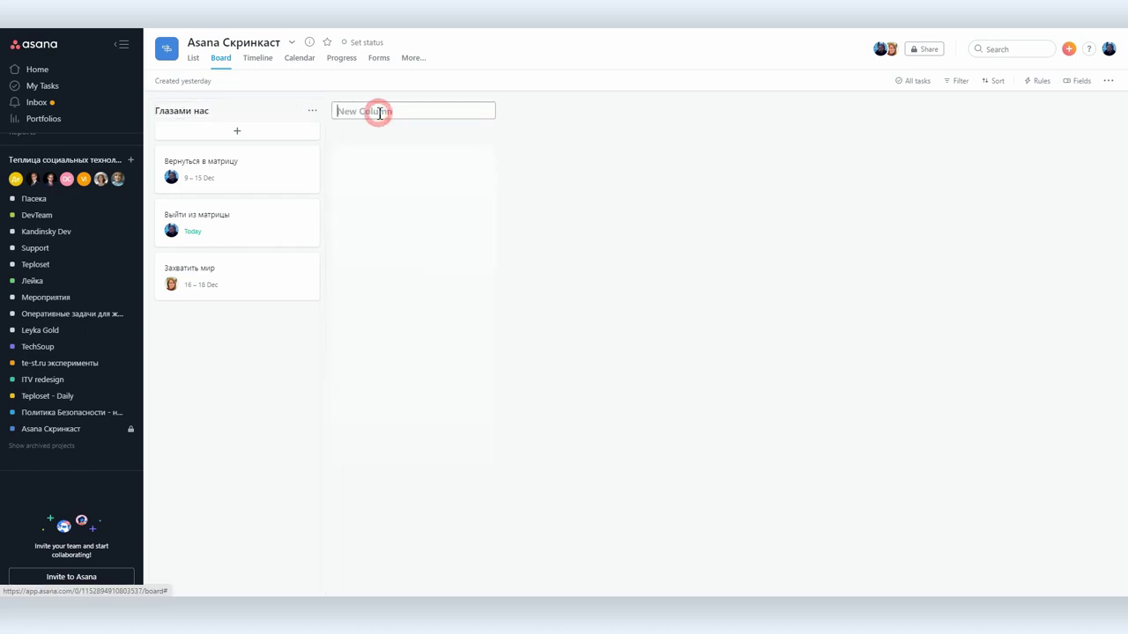
type("Глазами санитаров")
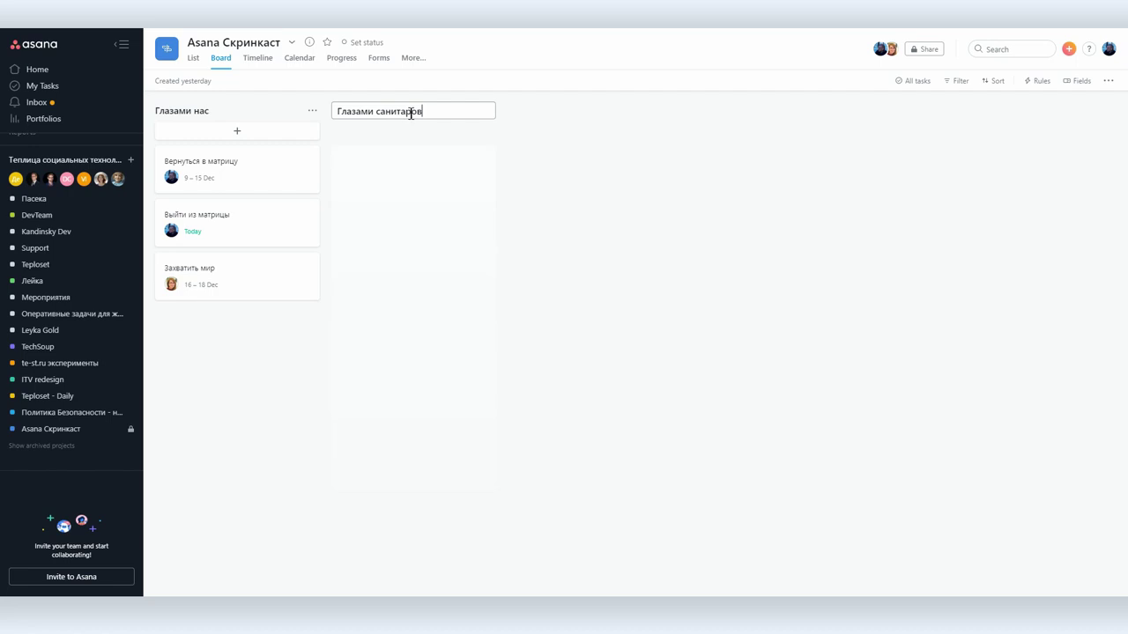
left_click(410, 139)
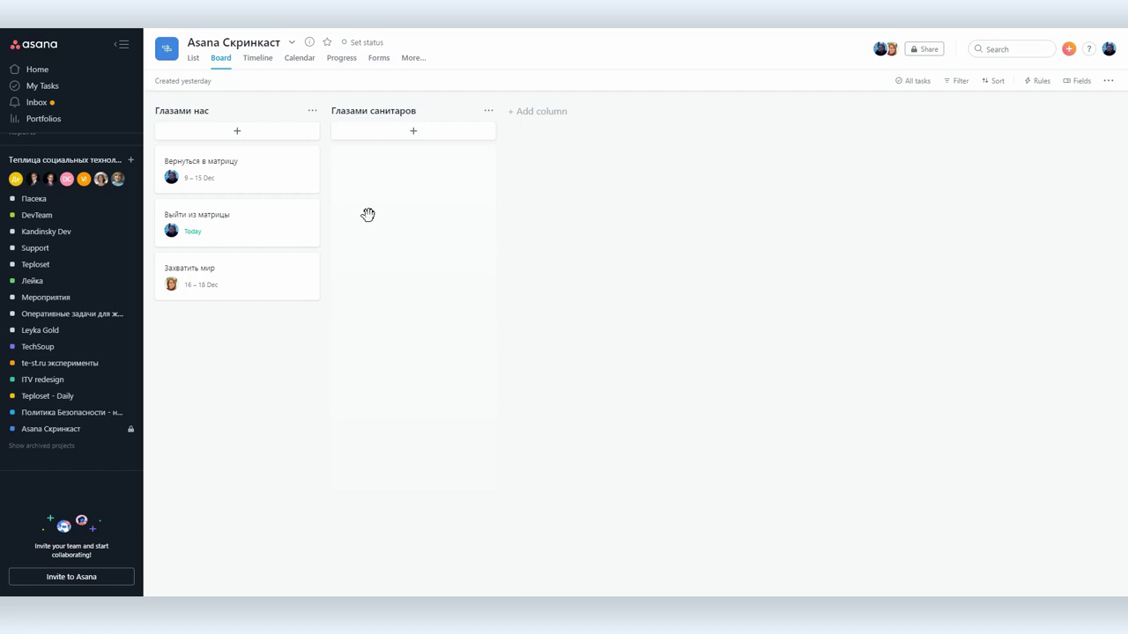
On the timeline, create the task "Следить за Н. и В.Л." in section "Глазами санитаров" starting 8 December and extend it to 18 December
left_click_drag(317, 177, 254, 166)
left_click(259, 57)
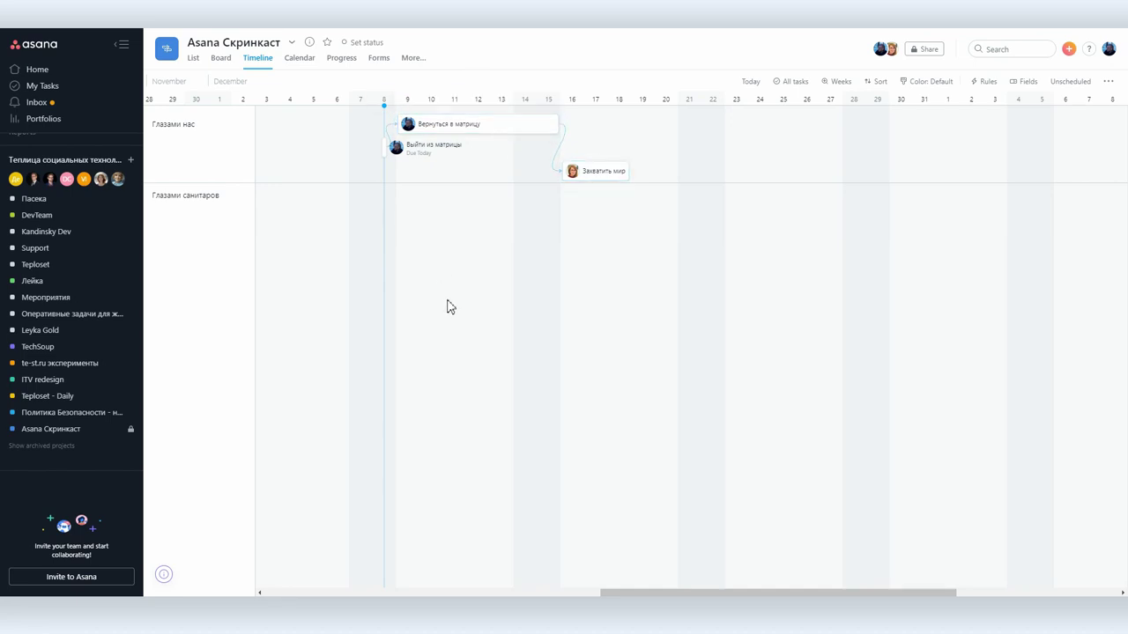
left_click(392, 203)
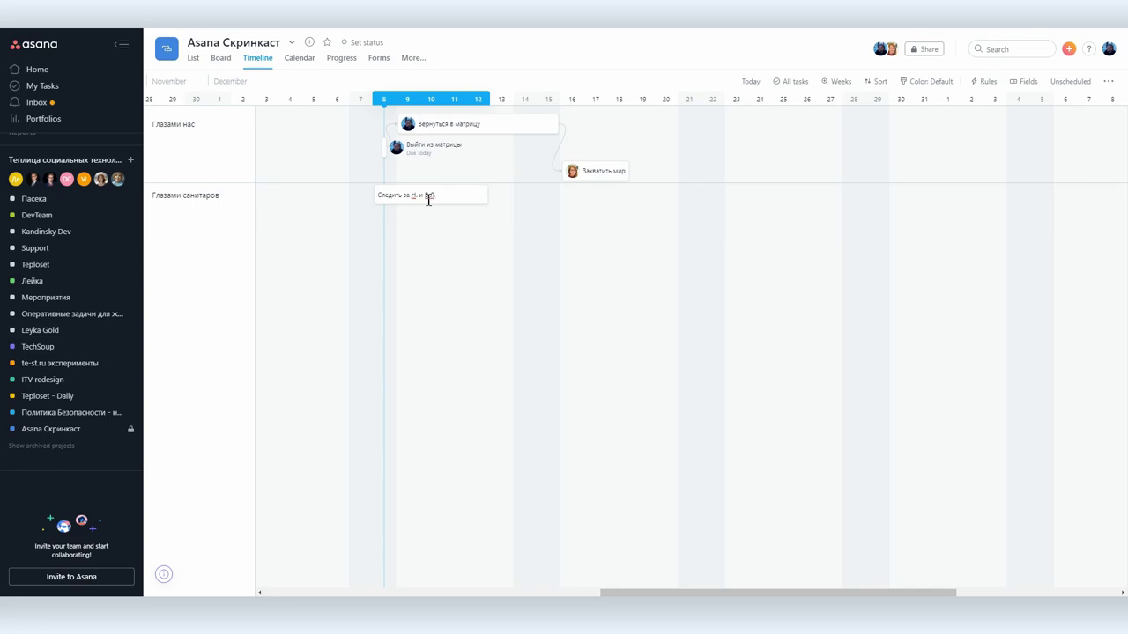
left_click(459, 221)
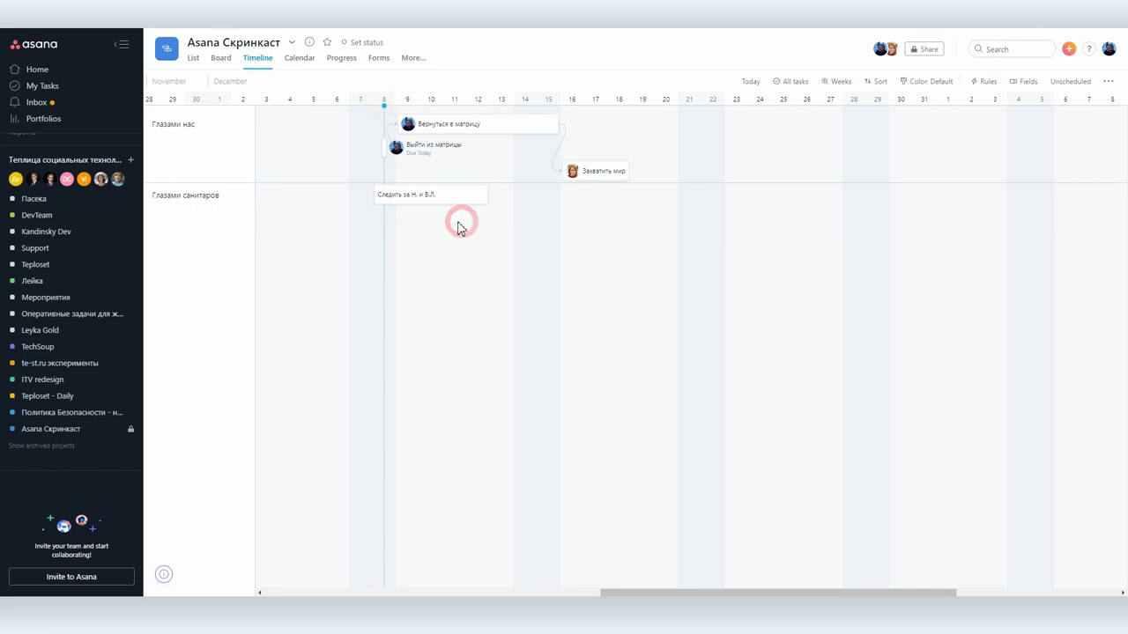
left_click(438, 193)
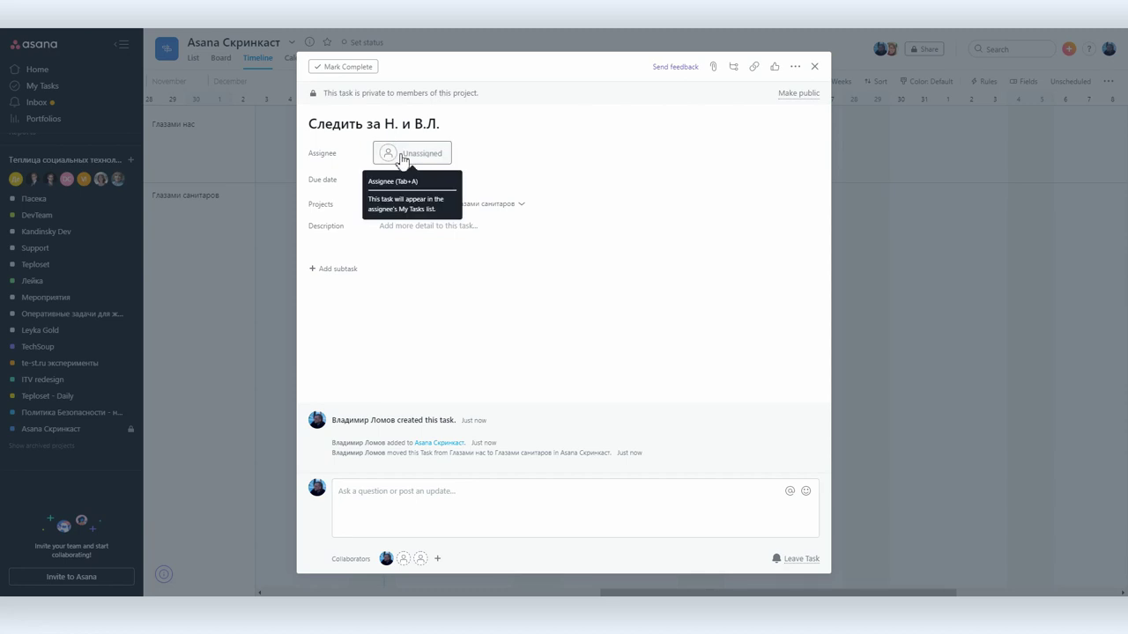
left_click(814, 67)
left_click_drag(491, 194, 632, 206)
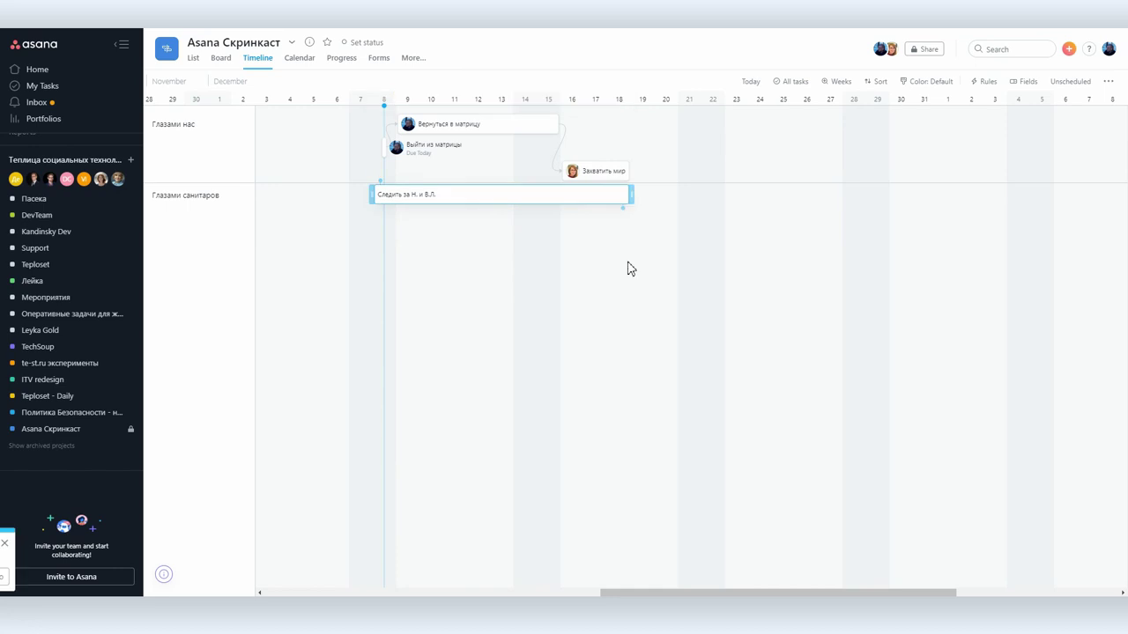
Create the task "Час Х" in section "Глазами нас" at 27–31 December on the timeline and mark it as a milestone
left_click(843, 123)
type("Ча")
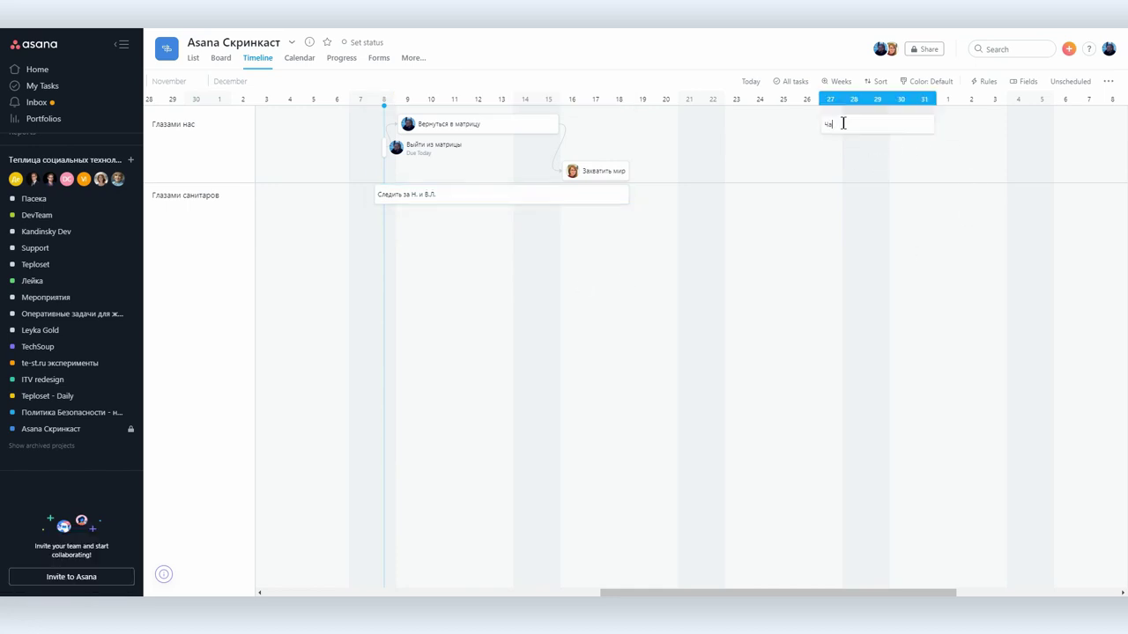
type("с Х")
key("Return")
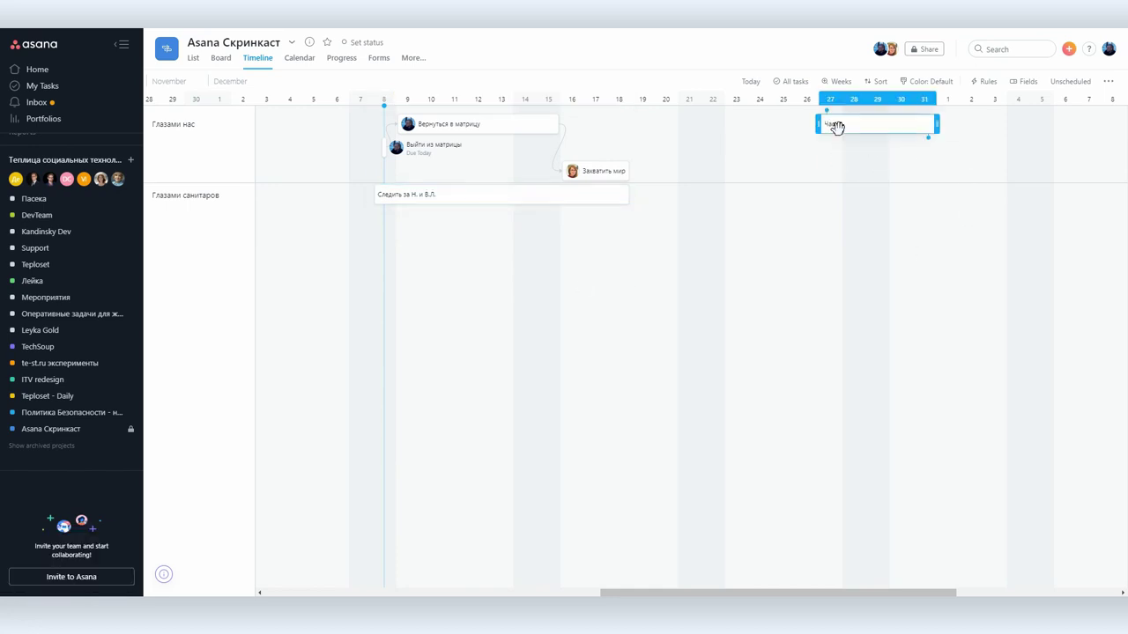
left_click(838, 126)
left_click(794, 67)
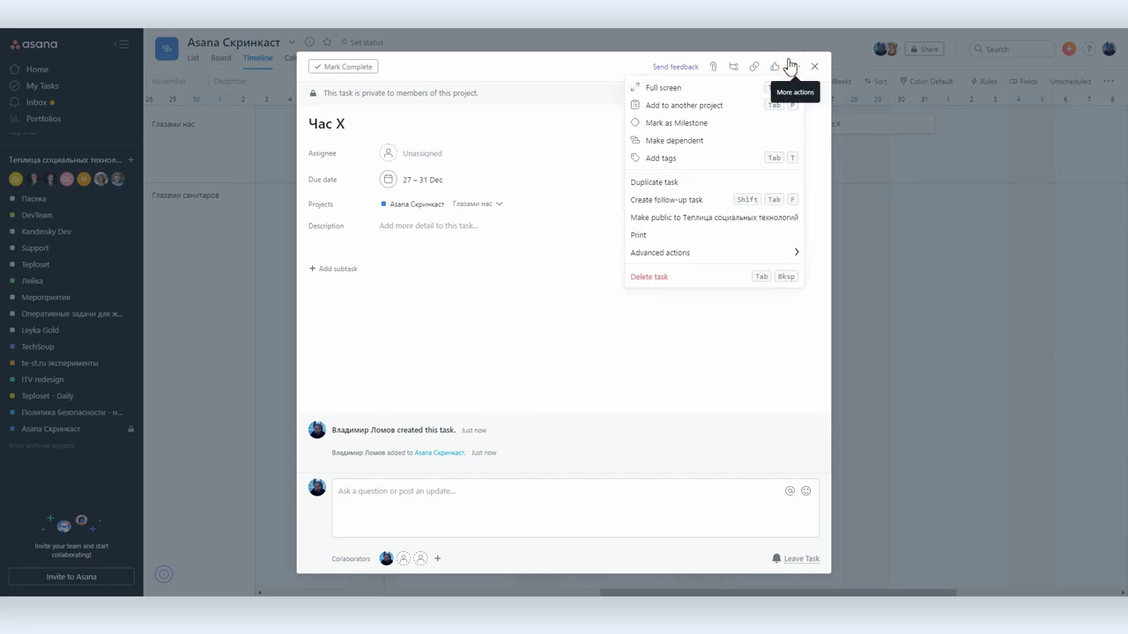
left_click(662, 123)
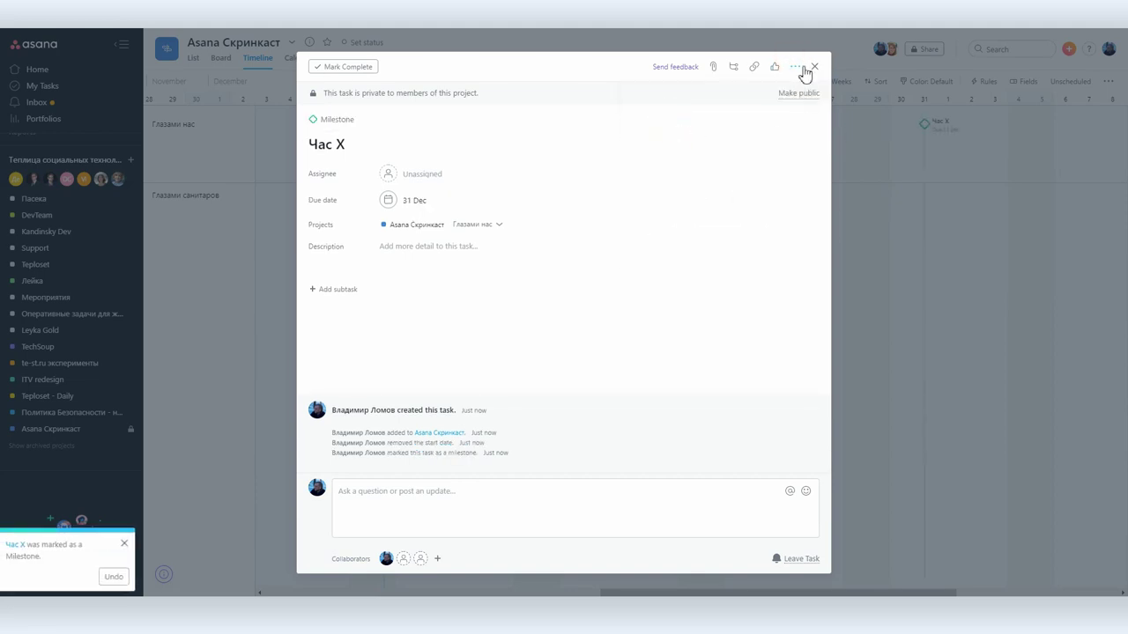
left_click(814, 66)
Move the milestone "Час Х" to 26 December and make it dependent on "Захватить мир"
left_click_drag(841, 123, 807, 124)
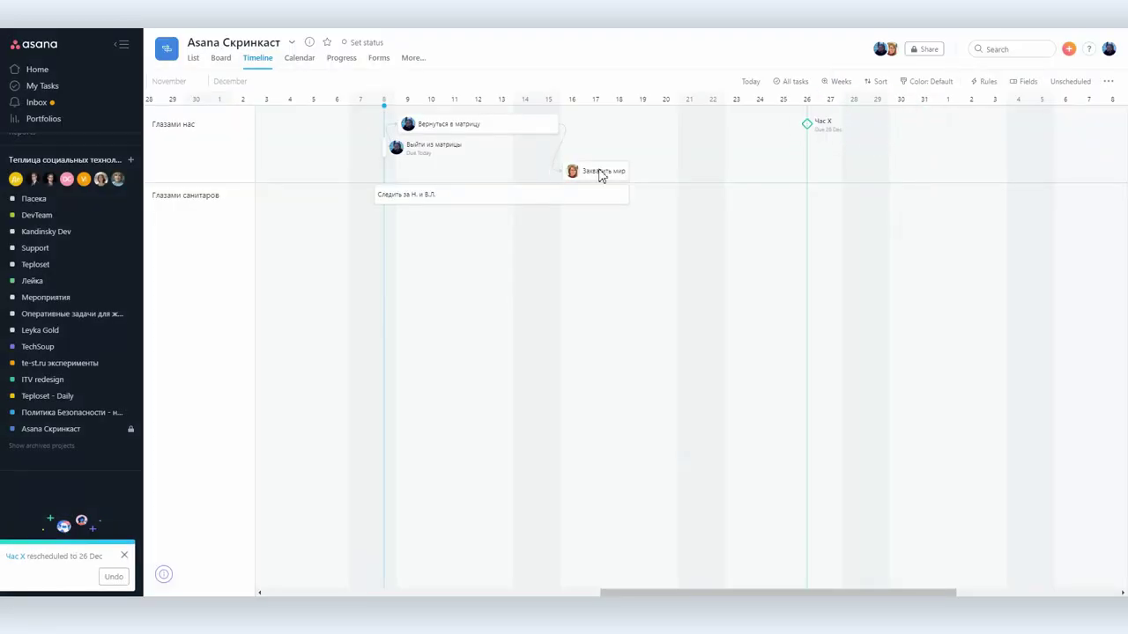
left_click_drag(622, 187, 810, 126)
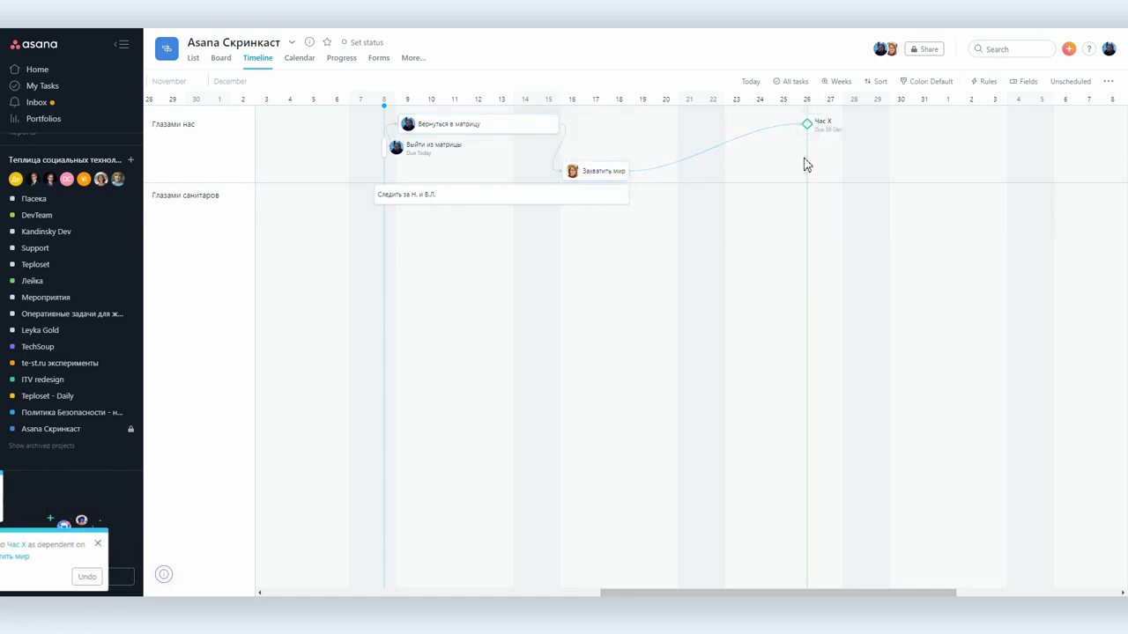
Assign the milestone "Час Х" to yourself and mark it complete
left_click(808, 123)
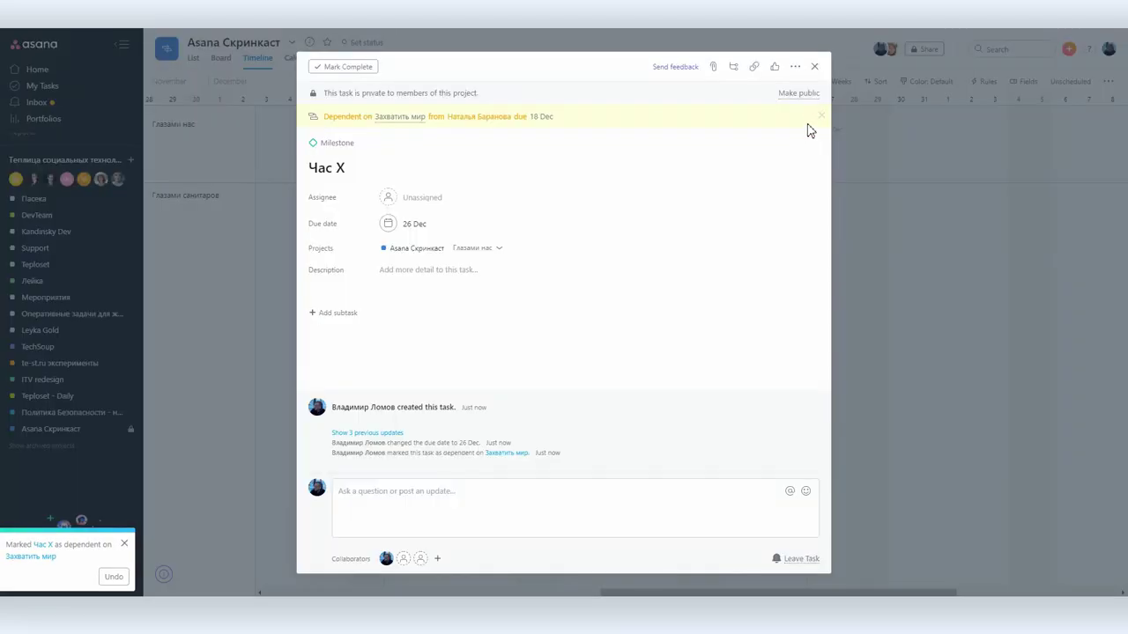
left_click(421, 195)
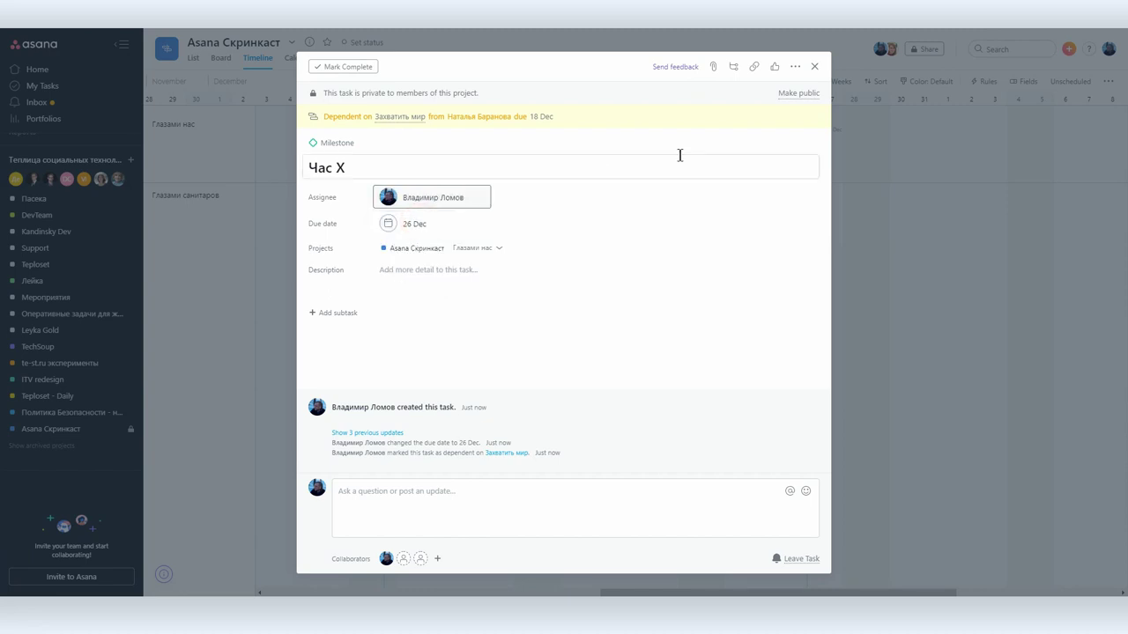
left_click(343, 68)
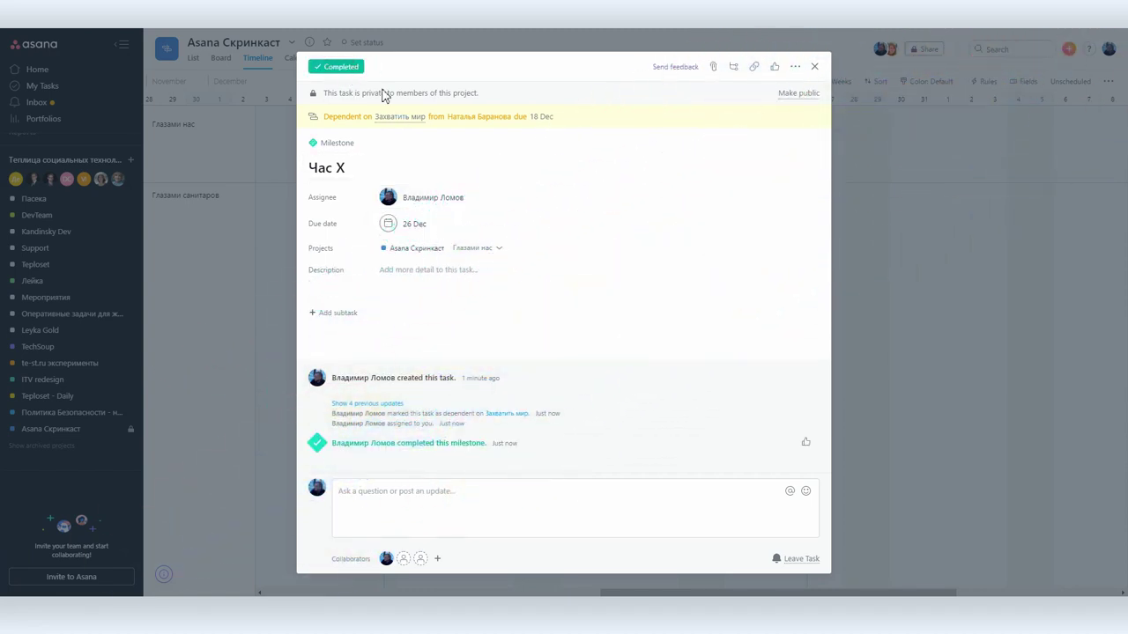
left_click(814, 69)
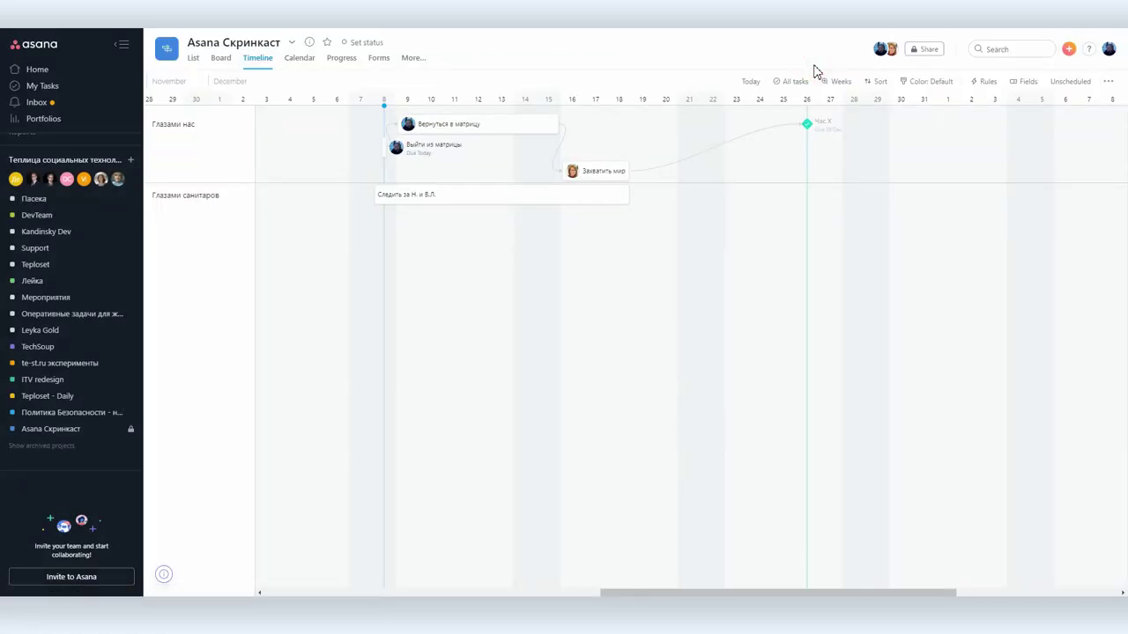
In the project's task list, browse the library of custom fields and start a new field titled "Приоритет"
left_click(194, 59)
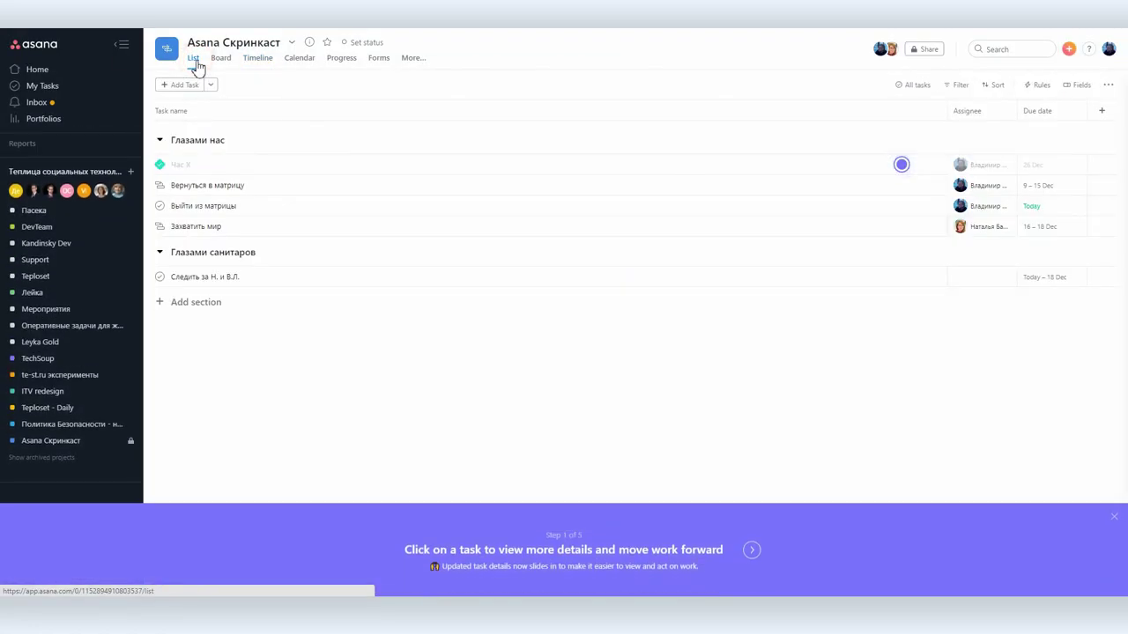
left_click(1102, 111)
left_click(496, 105)
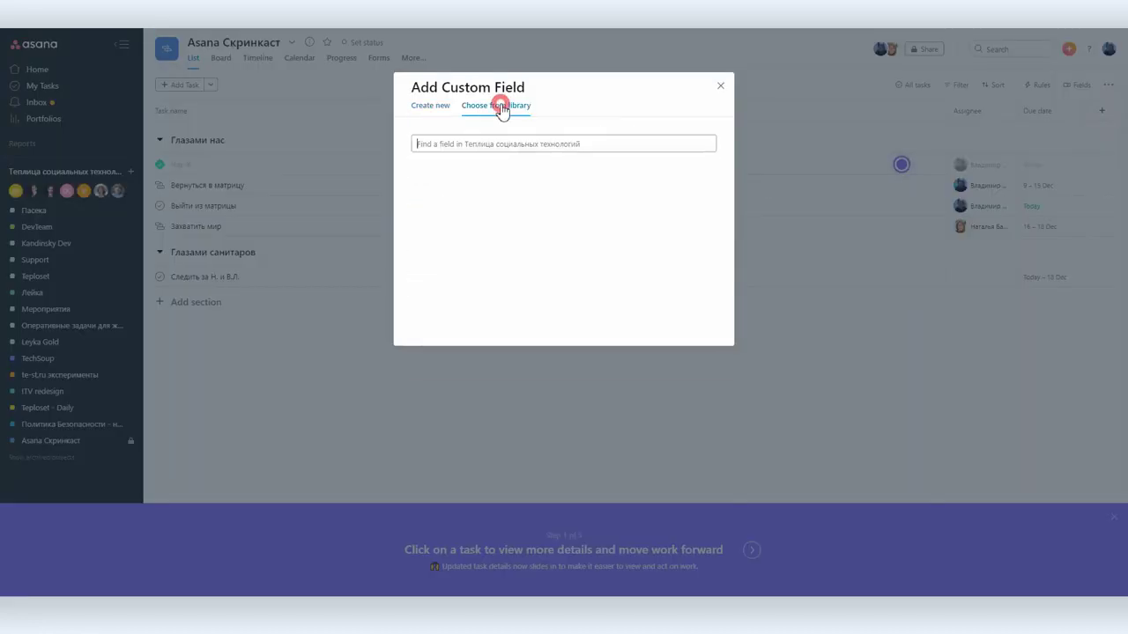
scroll(539, 231, "down", 5)
scroll(573, 271, "up", 3)
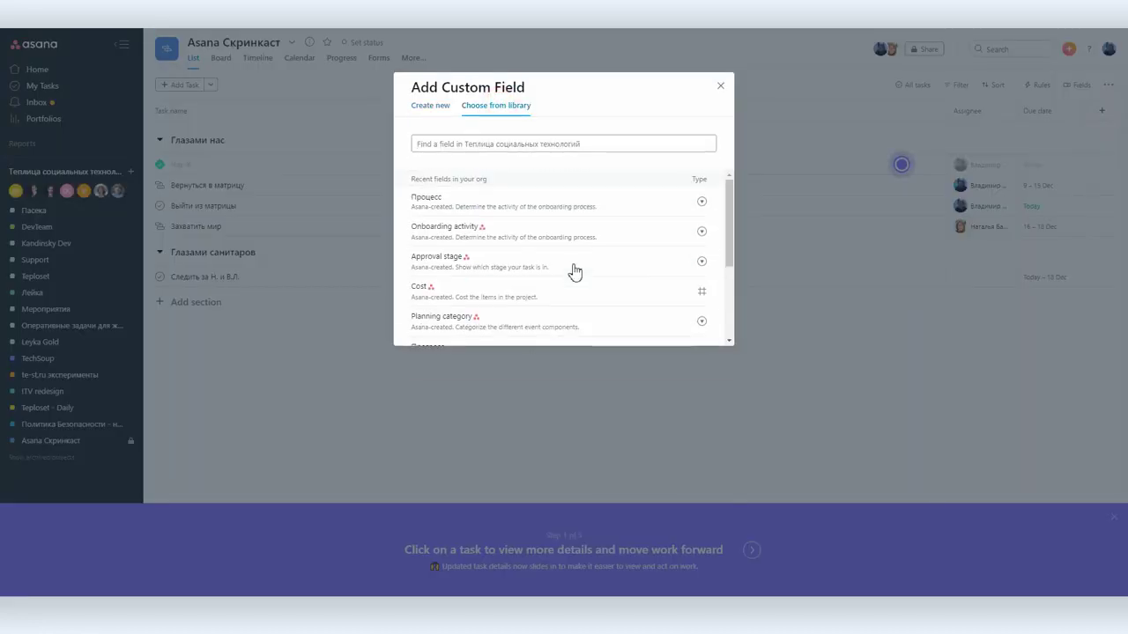
left_click(429, 107)
left_click(485, 150)
type("Приоритет")
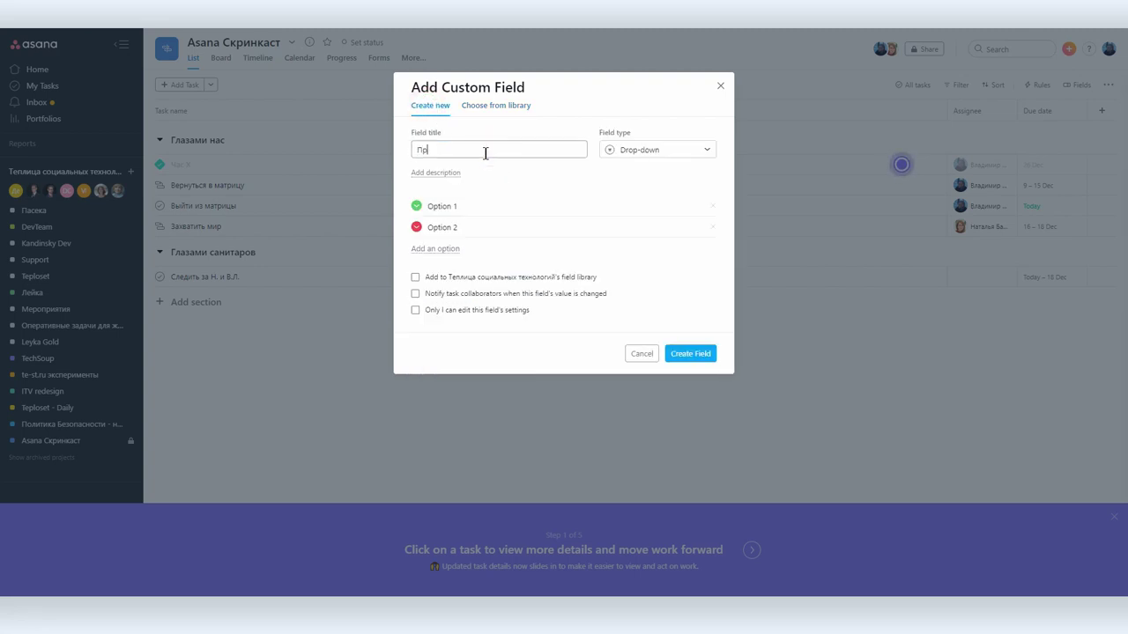
Define the options "Высокий", "Низкий" and "Средний" for the new custom field
left_click(514, 208)
left_click_drag(428, 206, 536, 207)
type("Высокий")
key("Return")
type("Низкий")
key("Return")
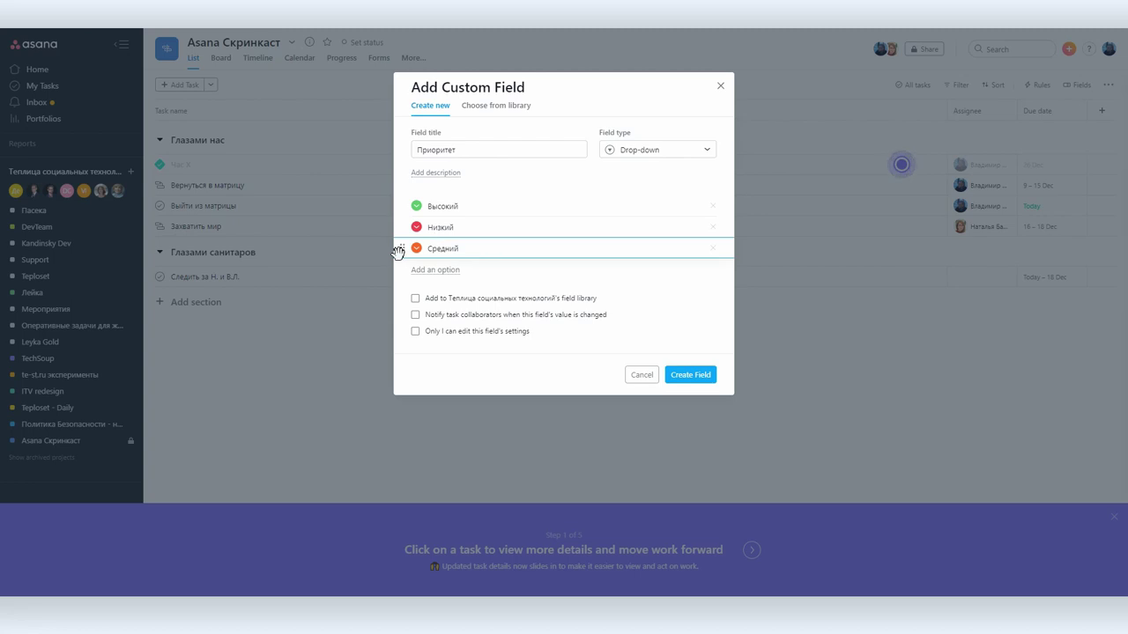
Colour the option "Средний" yellow and create the "Приоритет" field with the Drop-down type
left_click(416, 251)
left_click(356, 283)
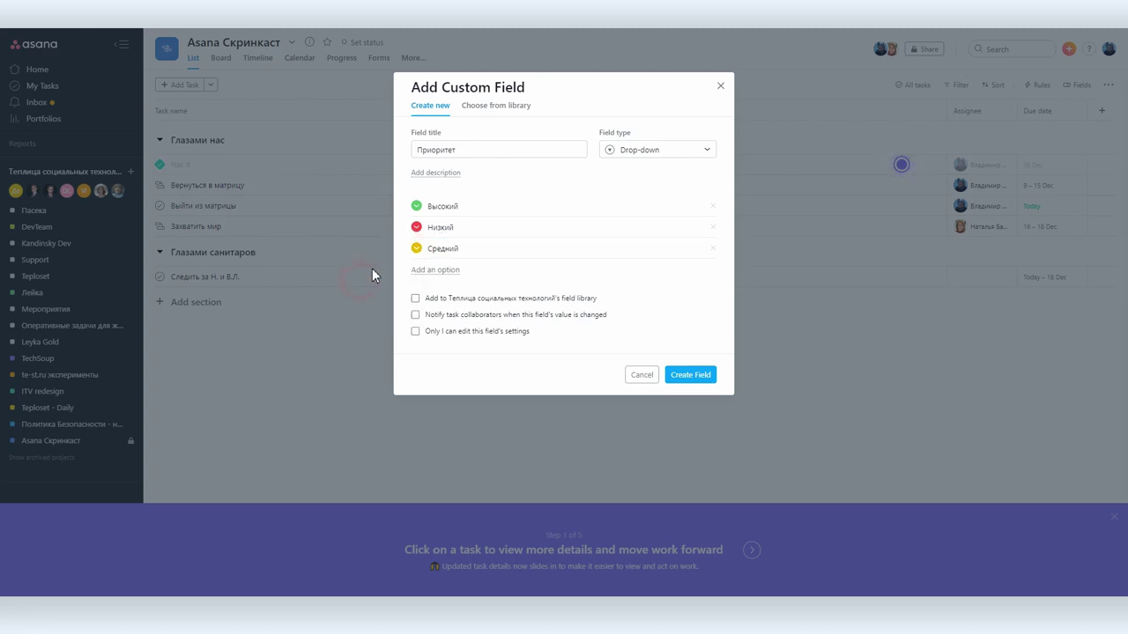
left_click(662, 155)
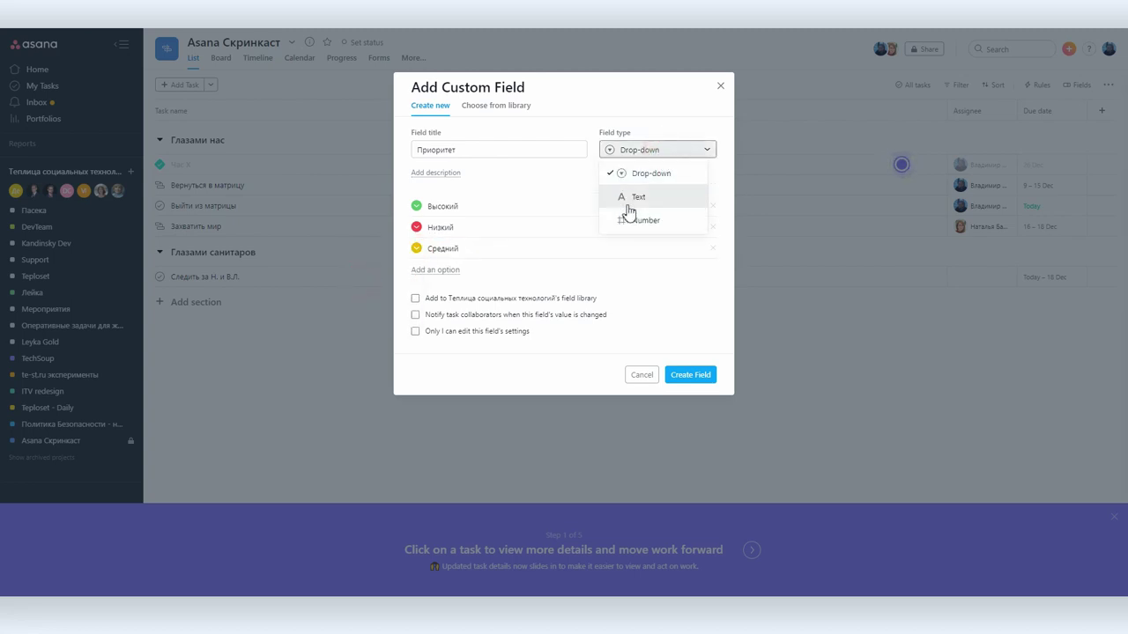
left_click(714, 297)
left_click(690, 374)
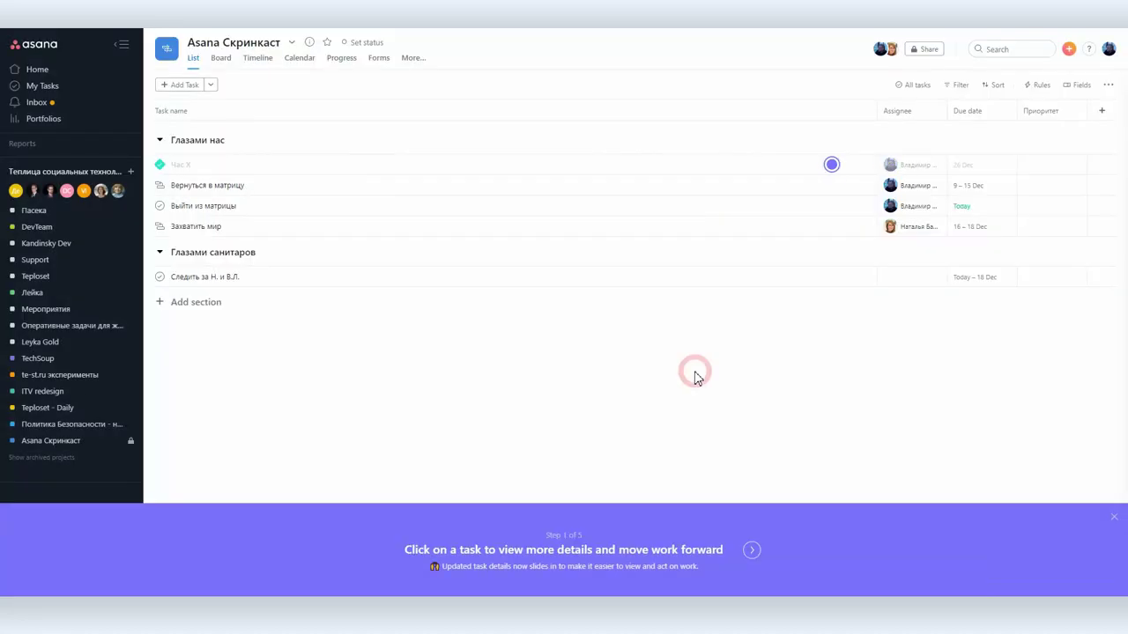
Set "Приоритет" to "Высокий" for "Вернуться в матрицу" and "Низкий" for "Захватить мир", and show the tasks on the timeline
left_click(1070, 190)
left_click(1052, 232)
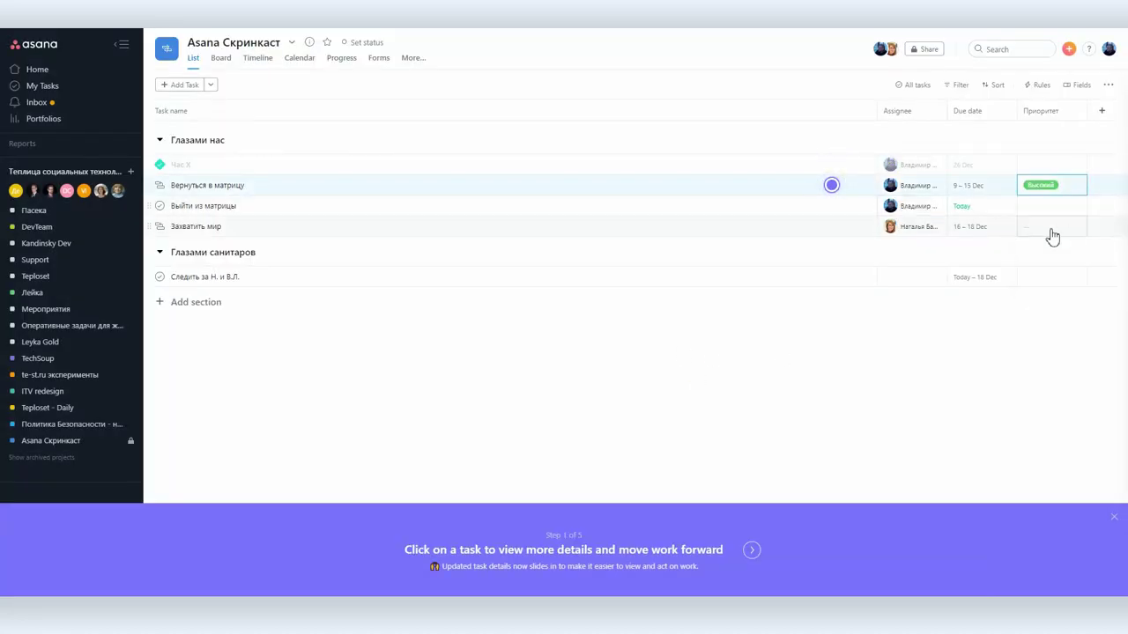
left_click(1050, 228)
left_click(1055, 294)
left_click(258, 57)
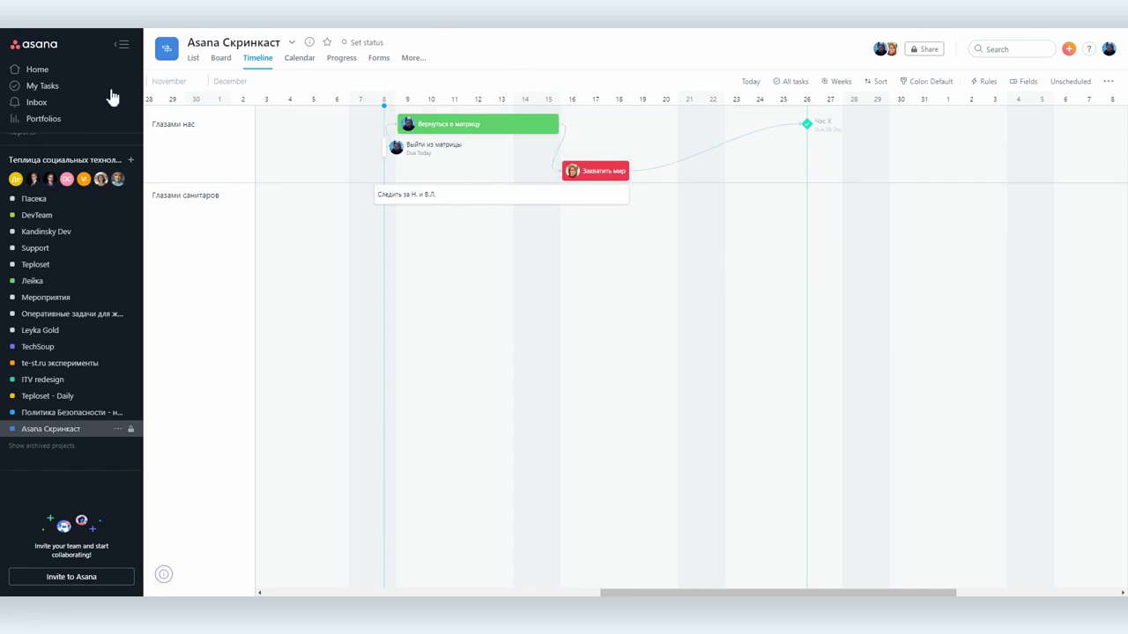
Create the portfolio "Последняя битва", private to its members, and add the project Asana Скринкаст to it
left_click(44, 119)
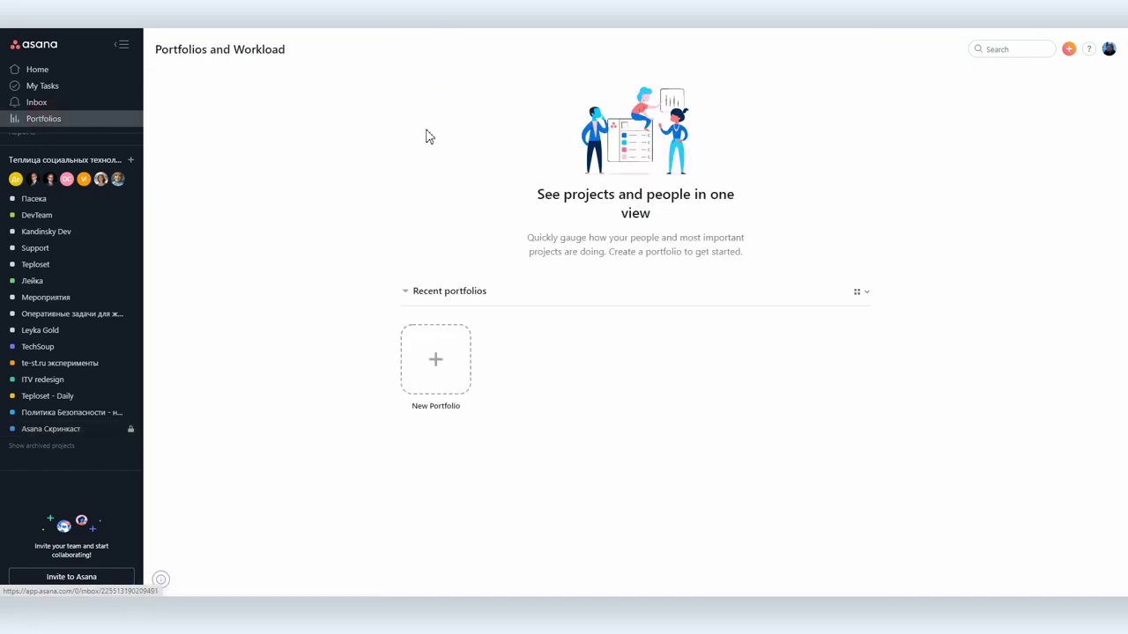
left_click(443, 366)
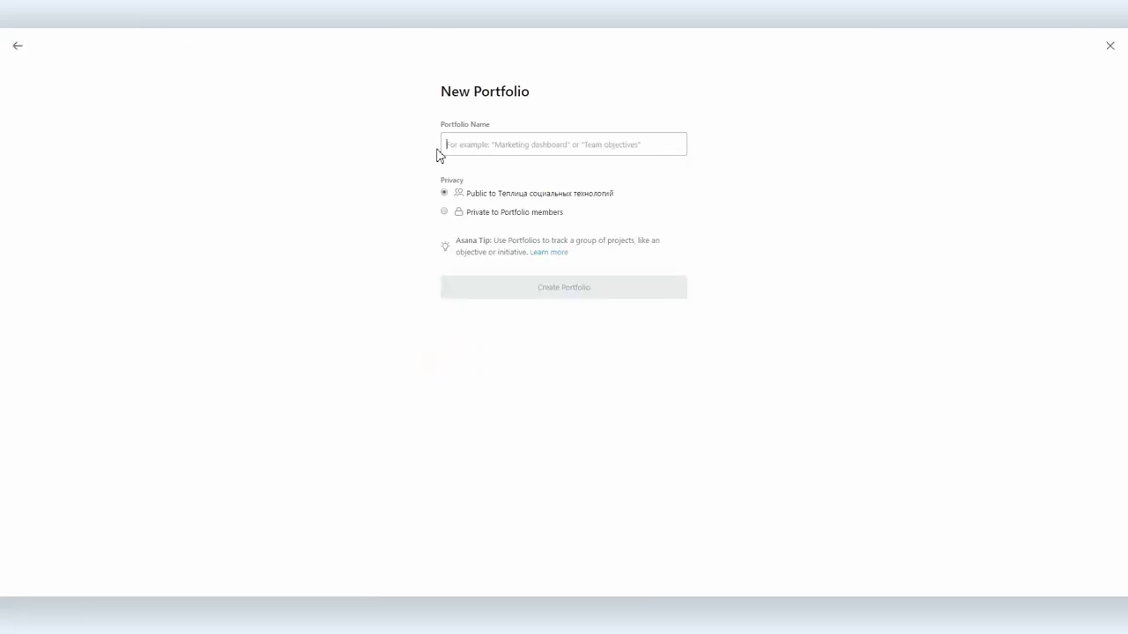
type("Последняя битва")
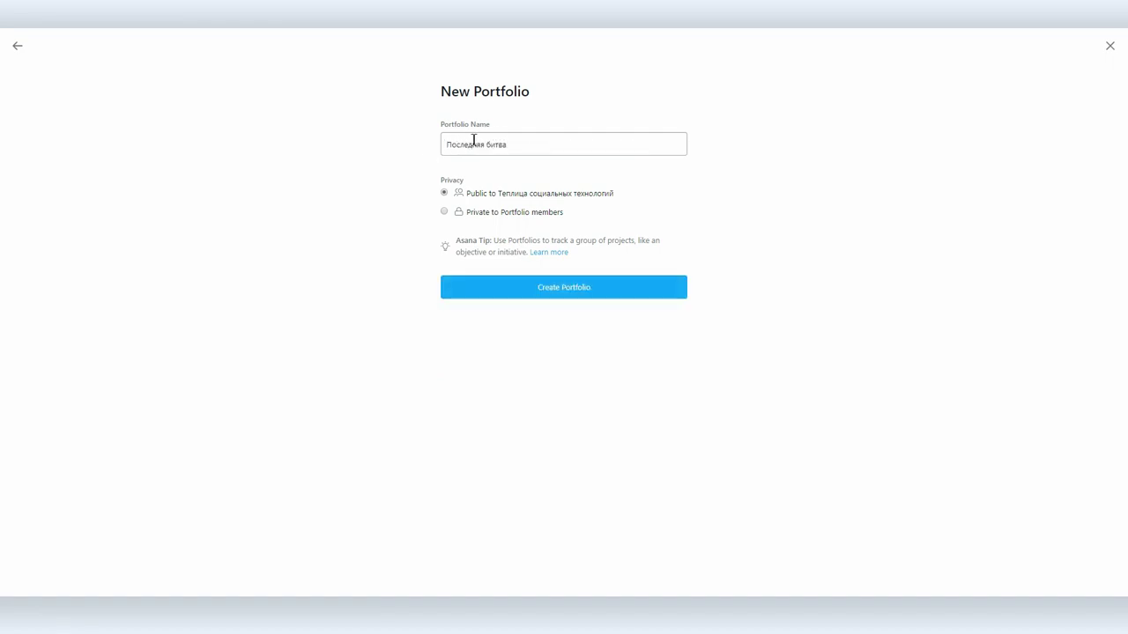
left_click(482, 212)
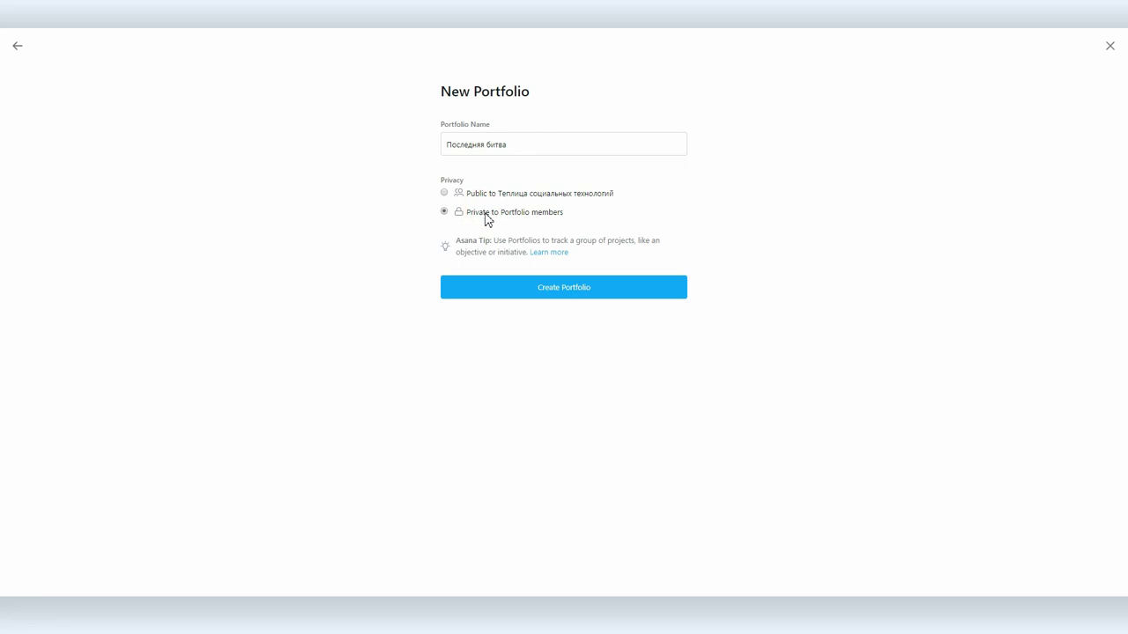
left_click(574, 291)
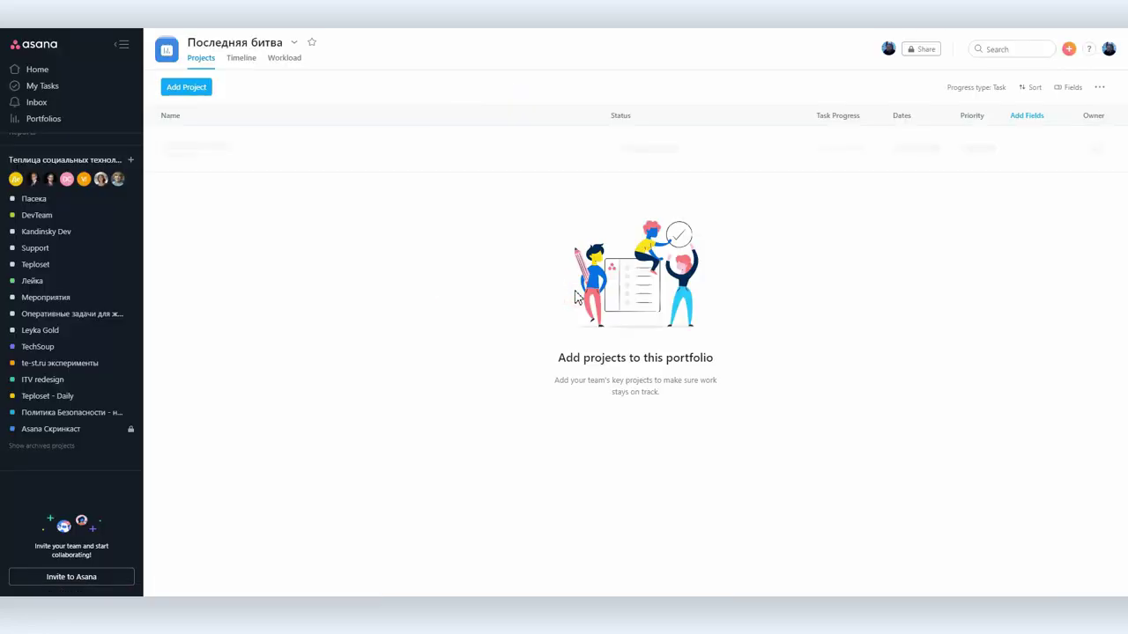
left_click(195, 88)
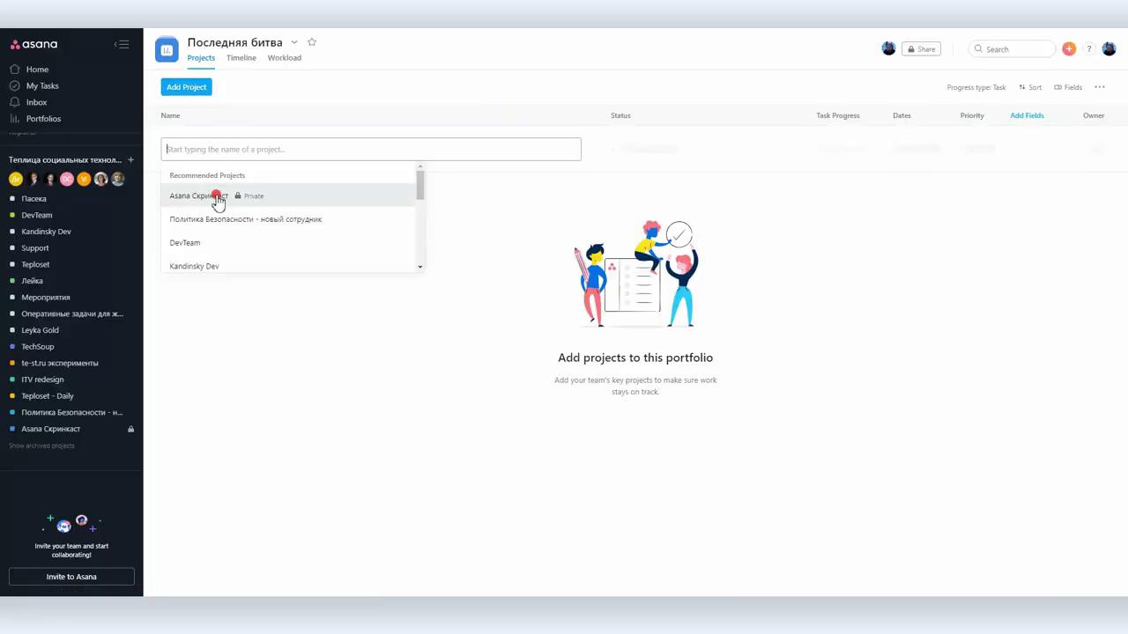
left_click(216, 197)
Share the portfolio "Последняя битва" with the teammate from the project
left_click(920, 49)
type("на")
key("Return")
left_click(681, 249)
left_click(691, 259)
left_click(289, 143)
Open the Workload view of the portfolio "Последняя битва" past its introduction
left_click(291, 59)
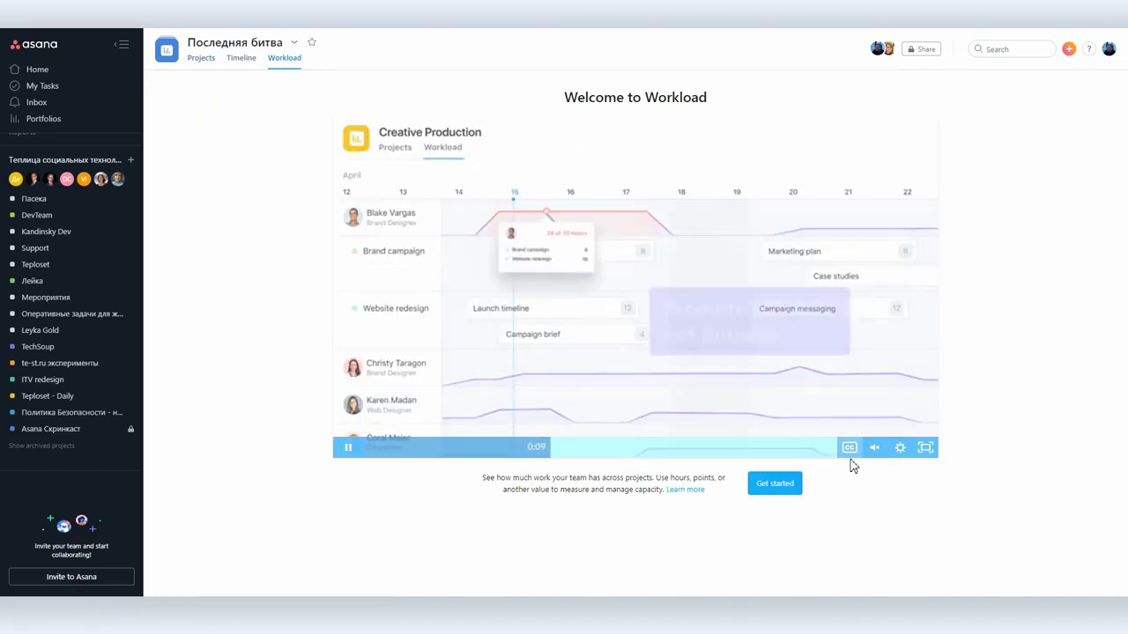
left_click(784, 485)
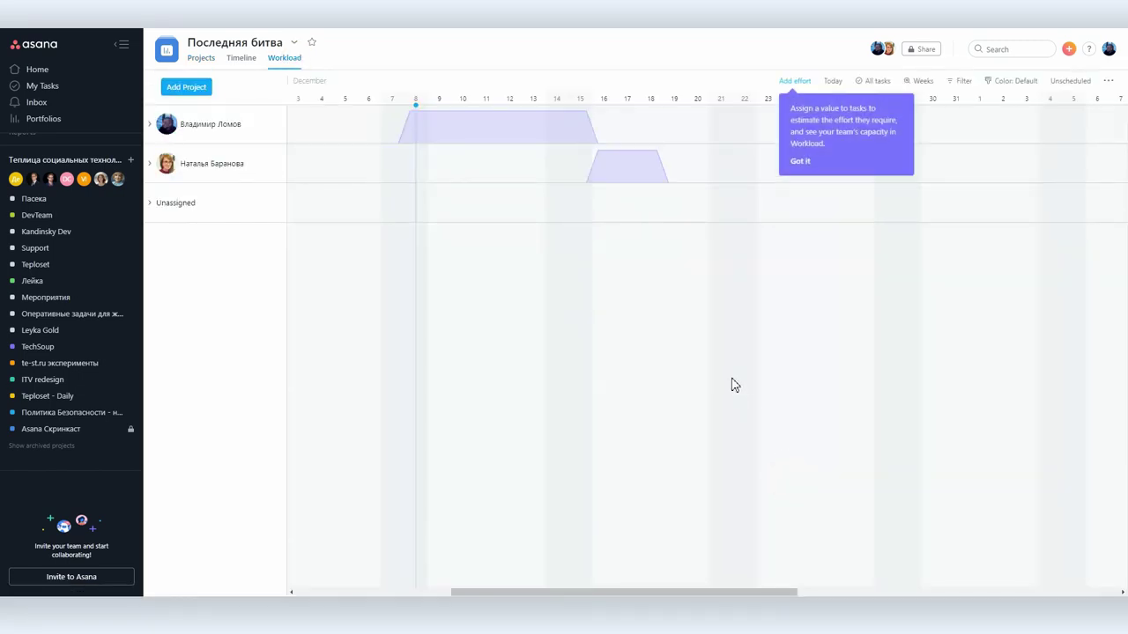